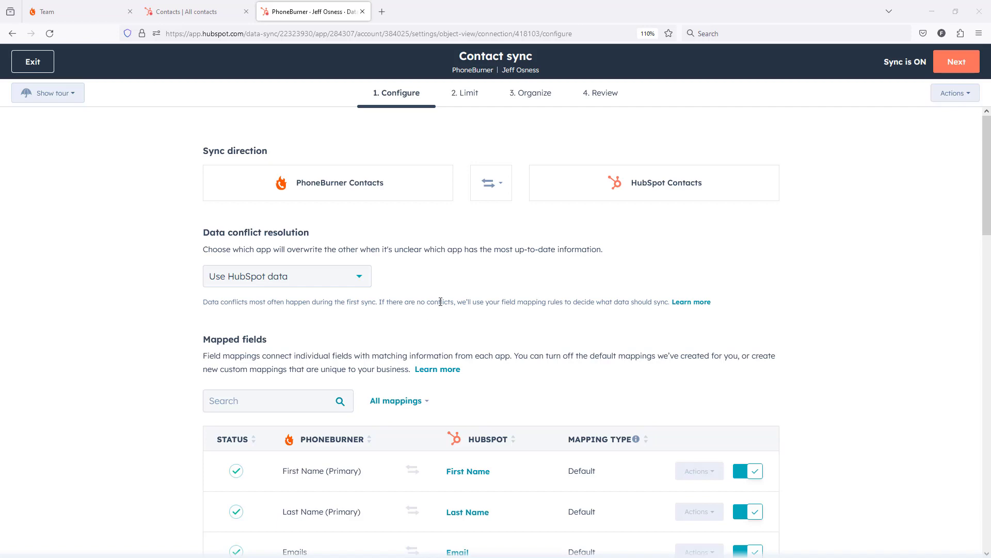
# Review the custom field mappings in the contact sync, then open the first contact's record in the HubSpot contacts list
pyautogui.scroll(-15, 440, 301)
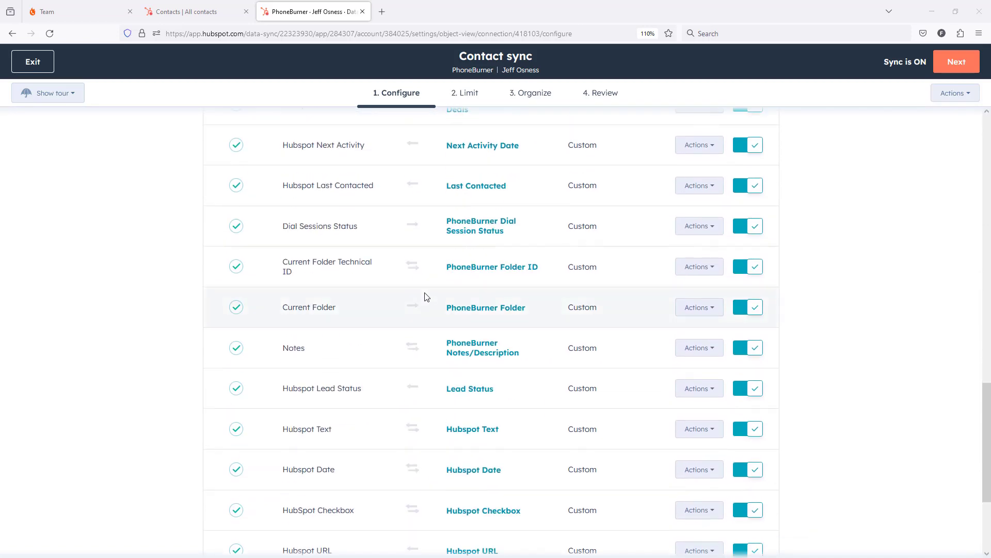
pyautogui.scroll(-2, 425, 296)
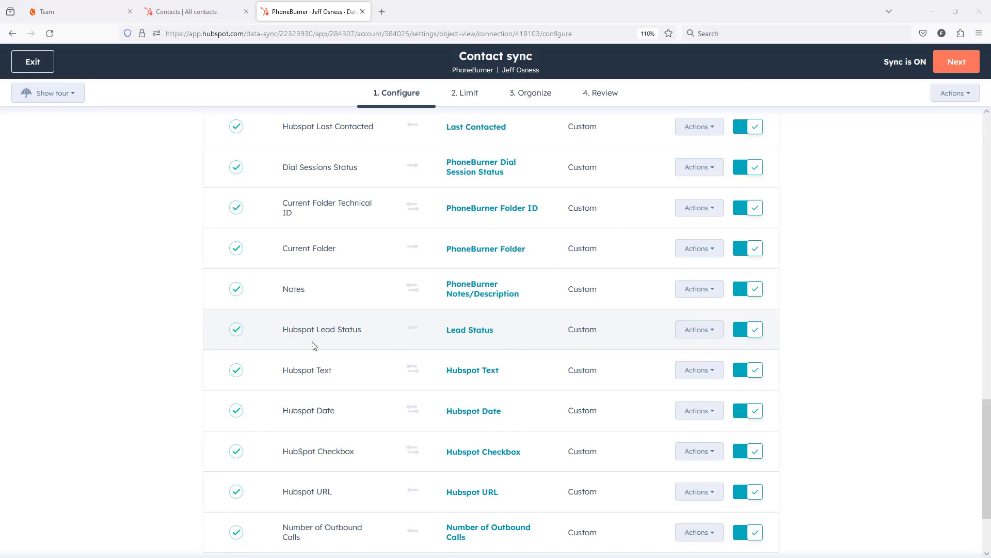
pyautogui.click(190, 17)
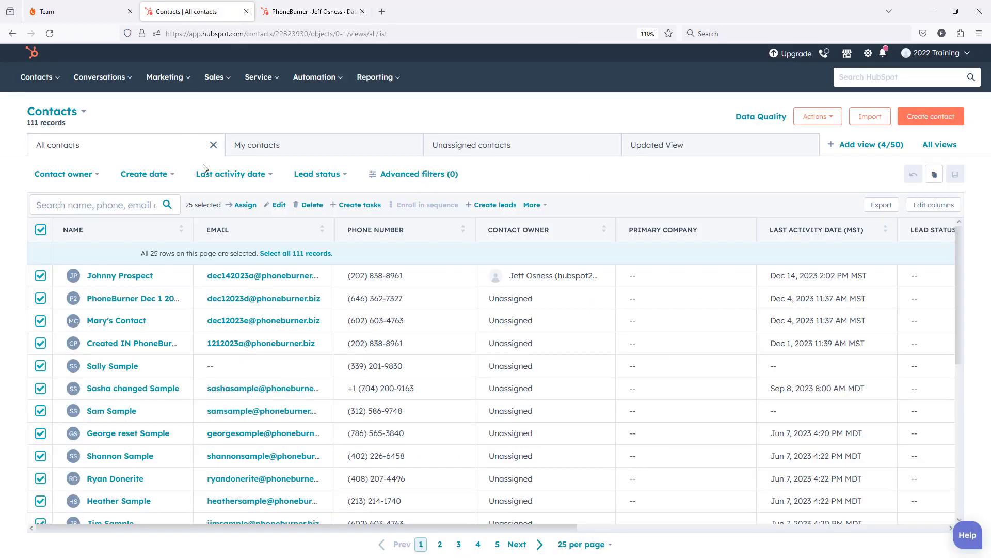
pyautogui.click(110, 278)
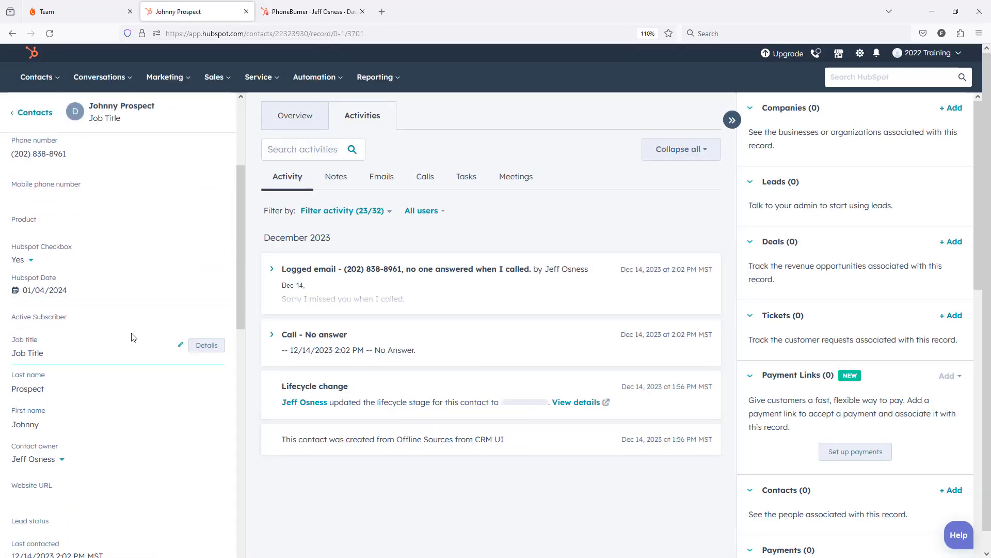
# Set the contact's Lead status to Unqualified and save the record
pyautogui.scroll(-3, 132, 333)
pyautogui.scroll(-1, 132, 333)
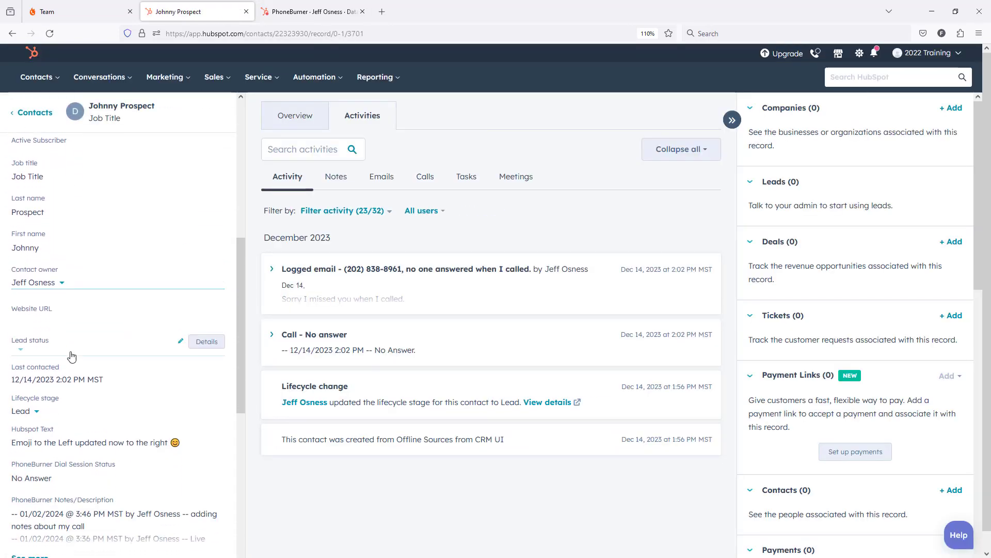
pyautogui.click(33, 348)
pyautogui.scroll(-3, 62, 438)
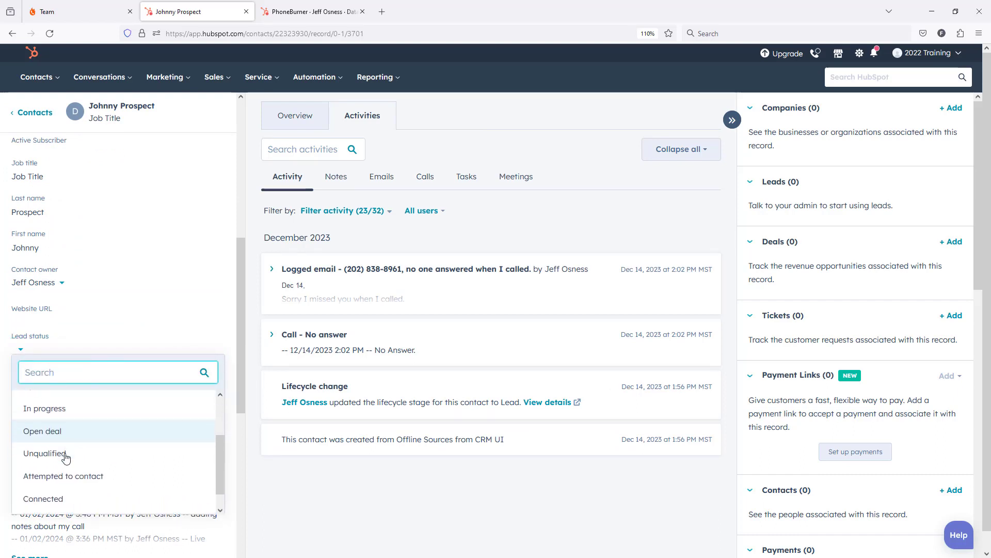
pyautogui.click(63, 438)
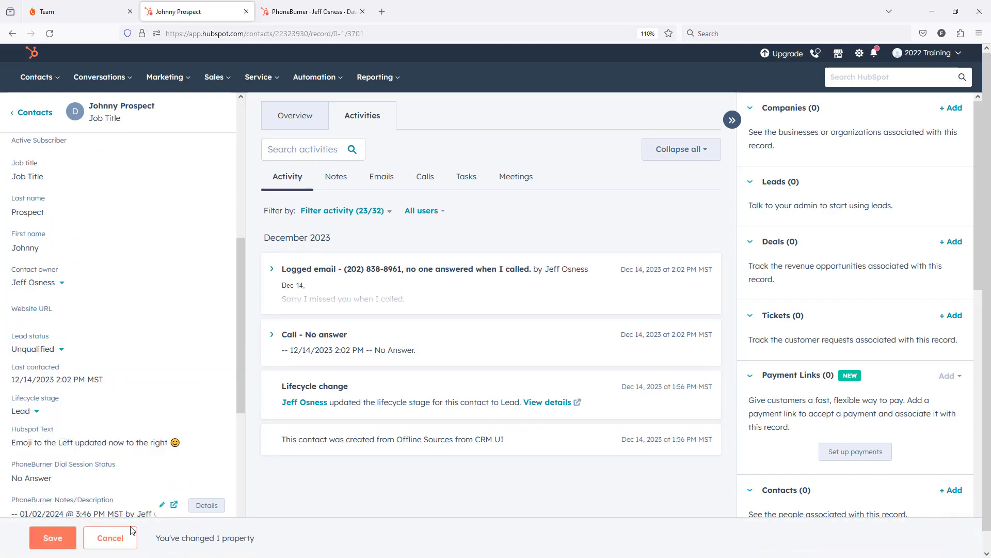
pyautogui.click(53, 538)
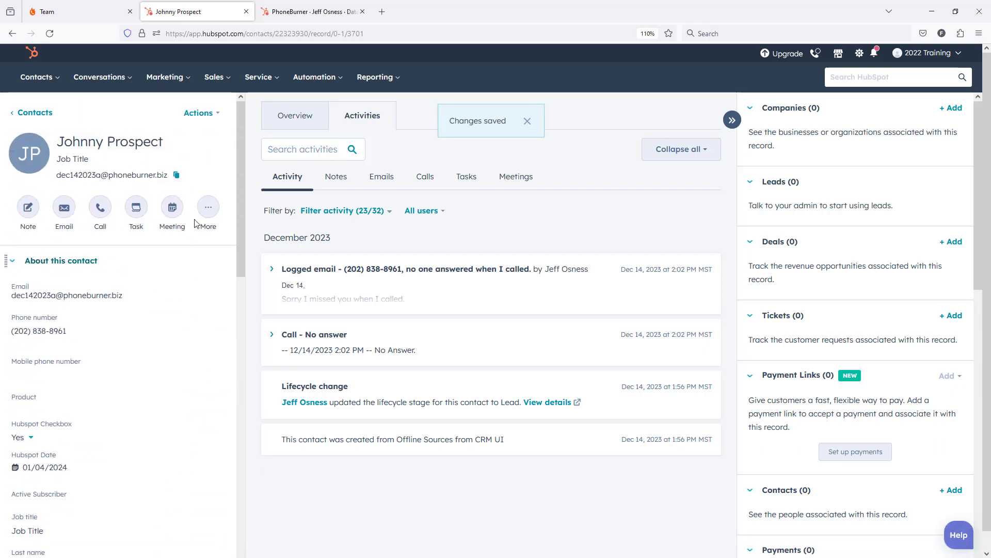
# Look up the same contact by email in PhoneBurner and examine its Hubspot Lead Status custom field, leaving the value unedited
pyautogui.click(176, 175)
pyautogui.click(61, 13)
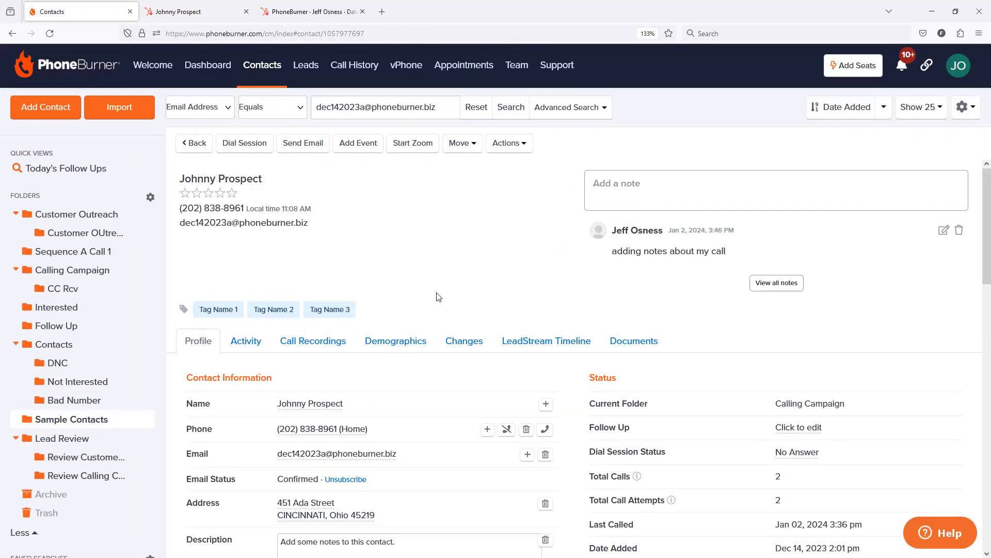
pyautogui.scroll(-10, 438, 297)
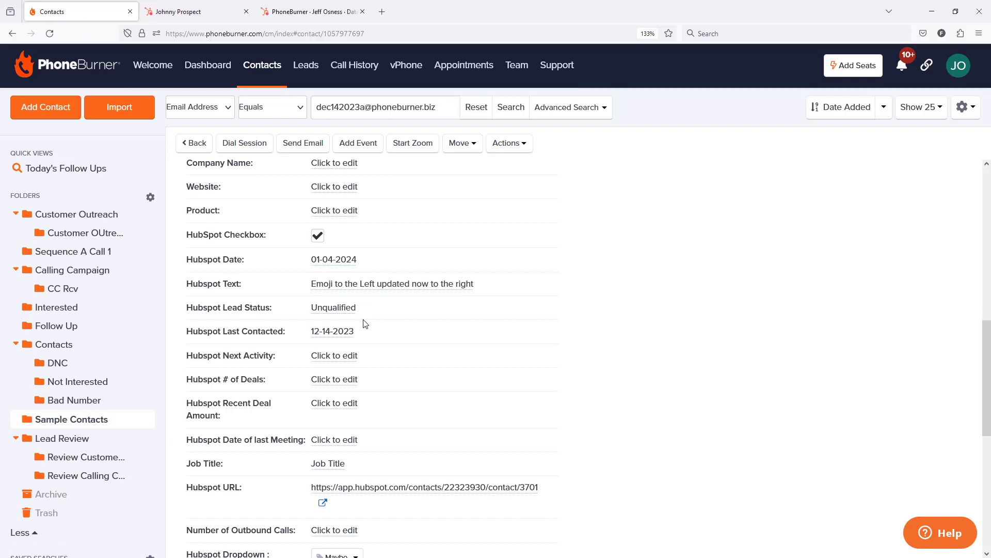
pyautogui.click(333, 307)
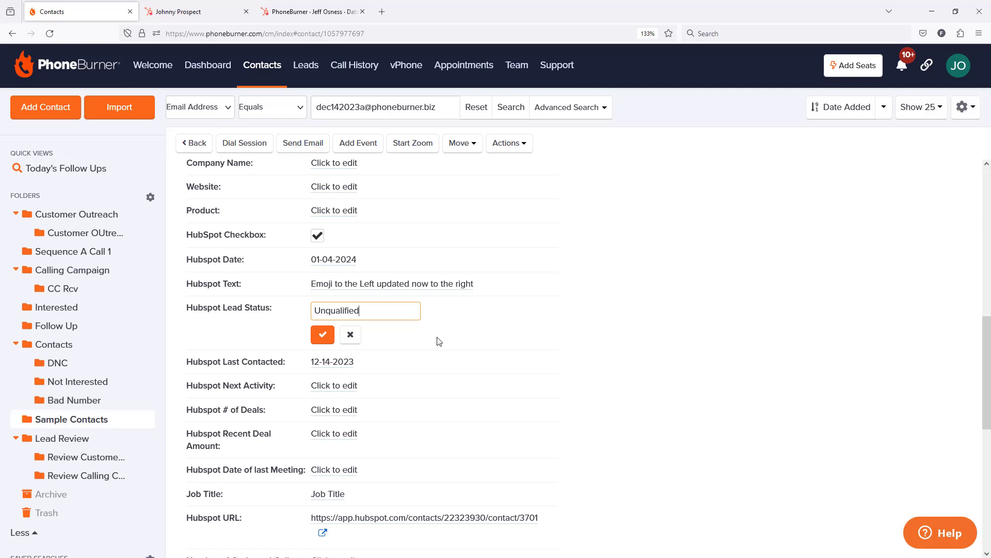
pyautogui.click(352, 336)
pyautogui.scroll(2, 671, 321)
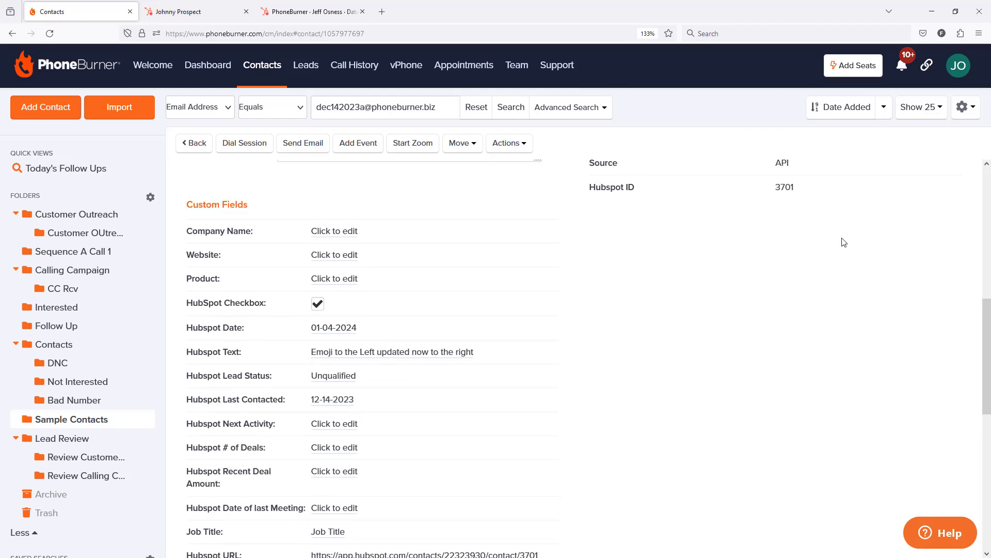
# Open the contact custom field settings in PhoneBurner and copy the field name Hubspot Lead Status
pyautogui.click(964, 106)
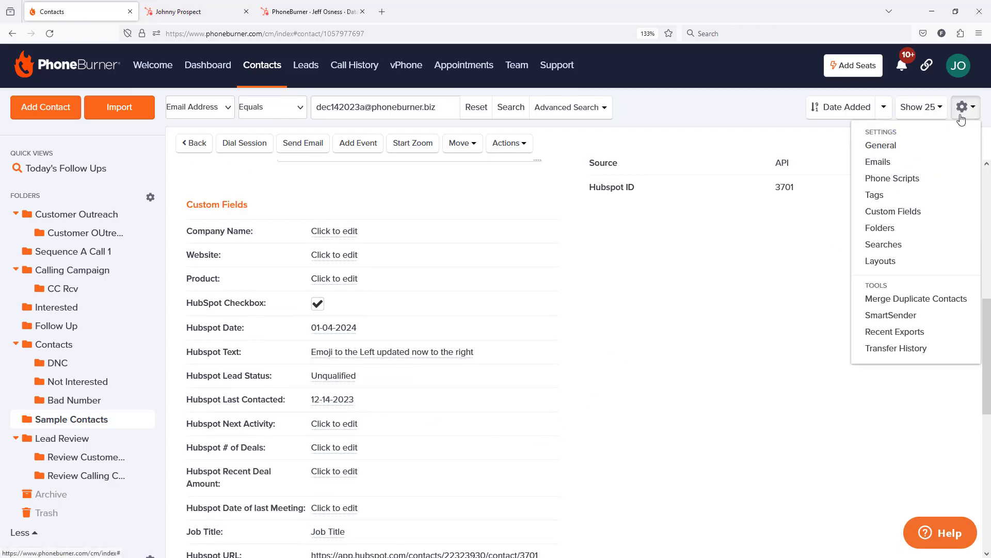
pyautogui.click(884, 212)
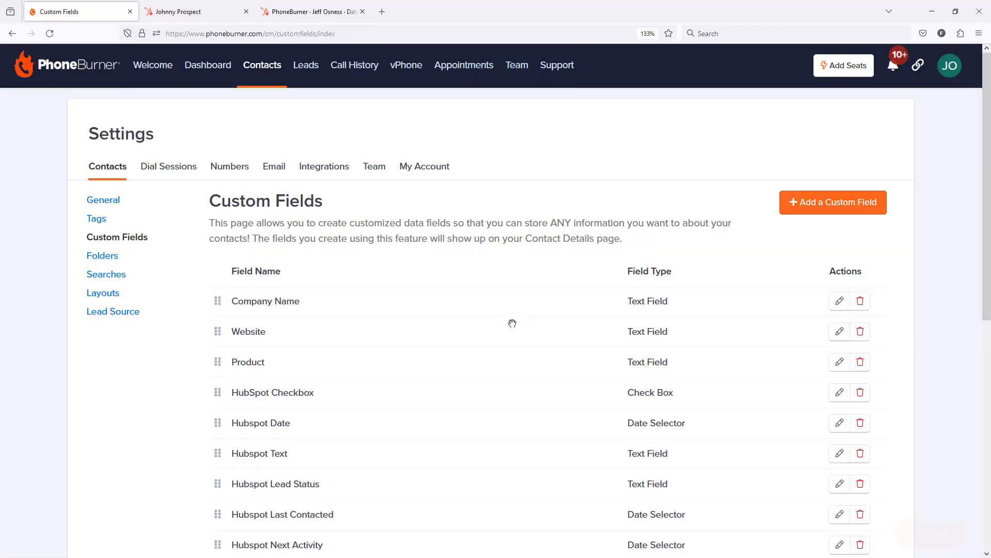
pyautogui.moveTo(341, 482); pyautogui.dragTo(235, 485)
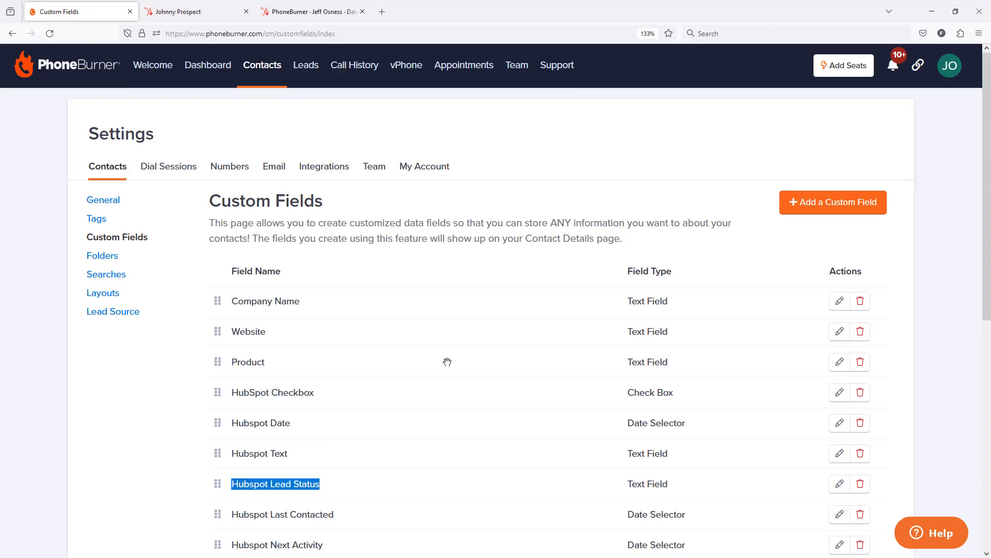
# Start a new custom field named "Hubspot Lead Status DD" with the Dropdown field type
pyautogui.click(822, 204)
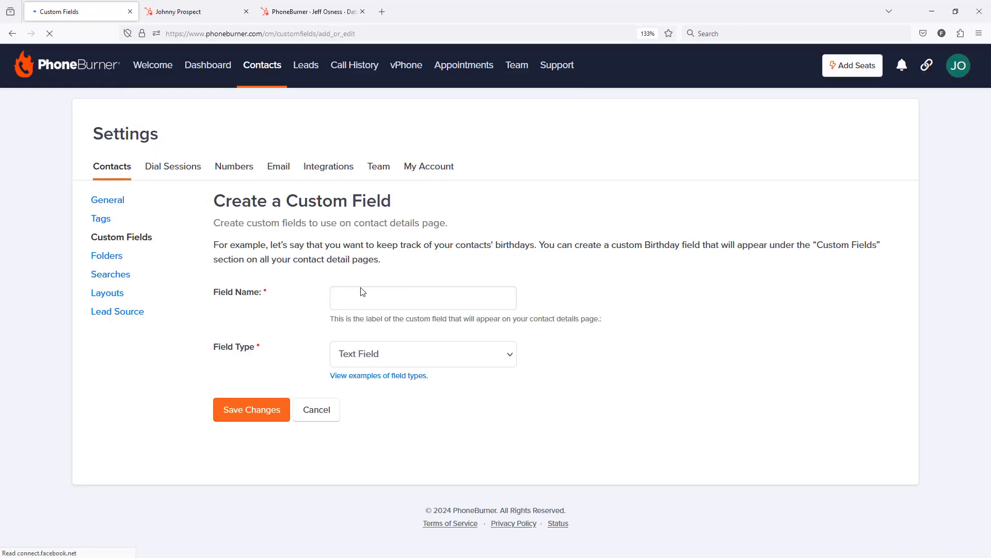
pyautogui.click(353, 298)
pyautogui.hotkey('ctrl', 'v')
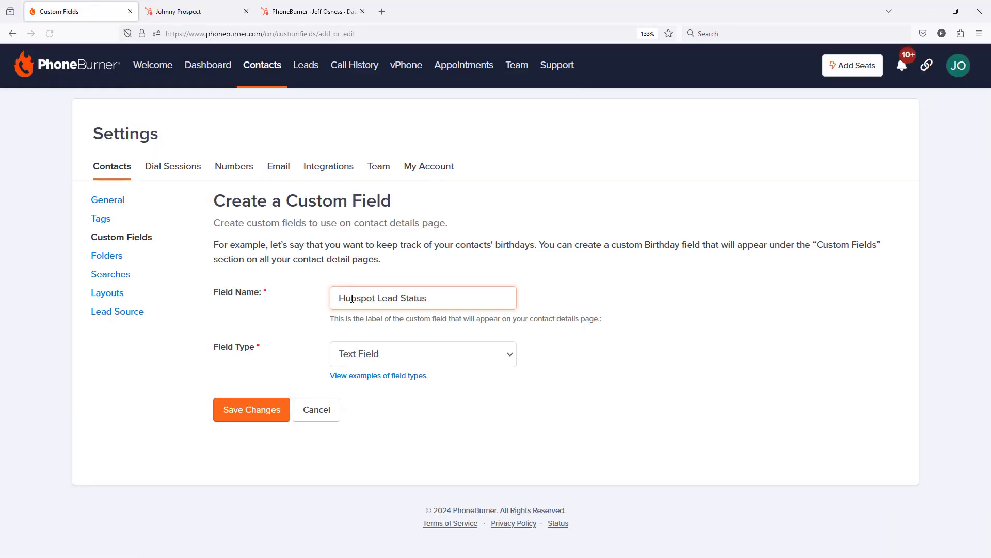
pyautogui.write('D')
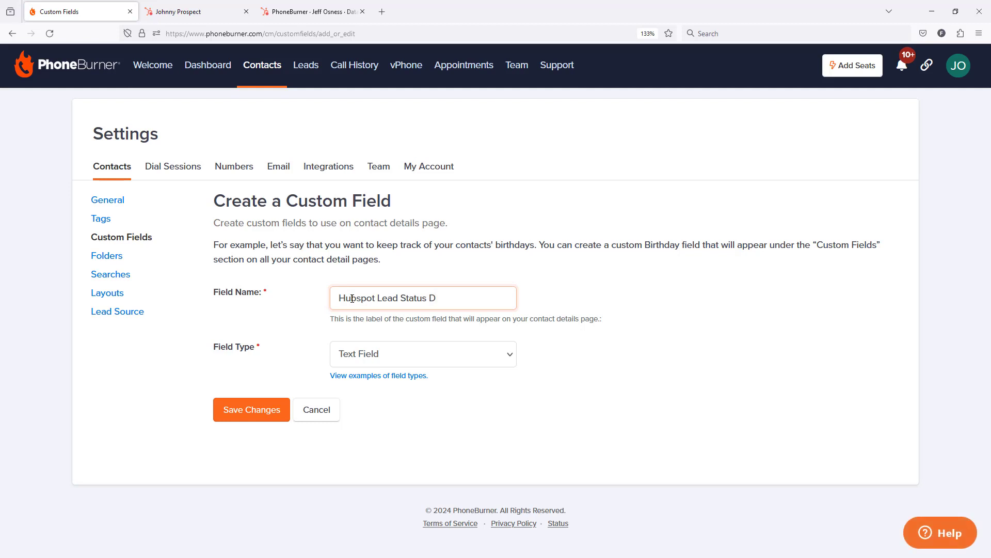
pyautogui.write('D')
pyautogui.click(419, 358)
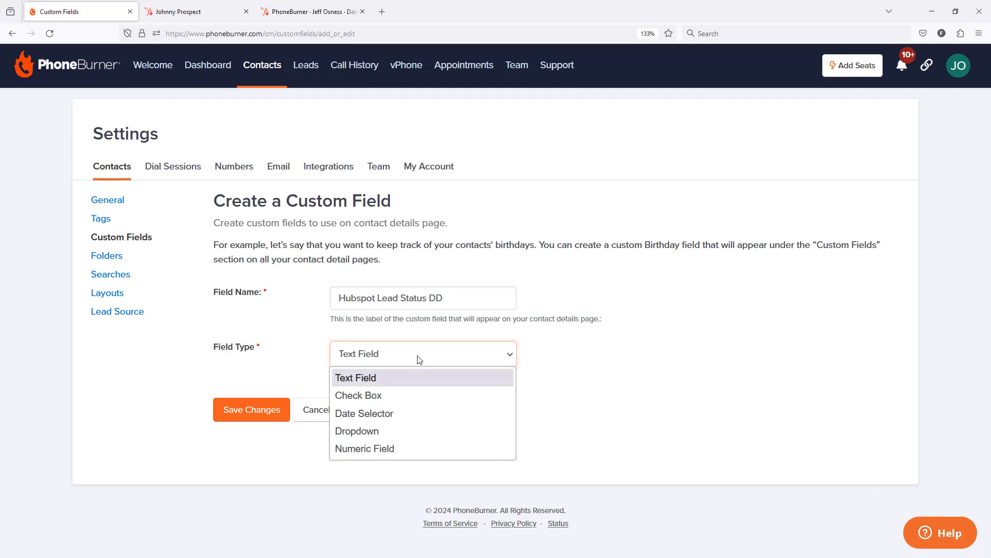
pyautogui.click(361, 430)
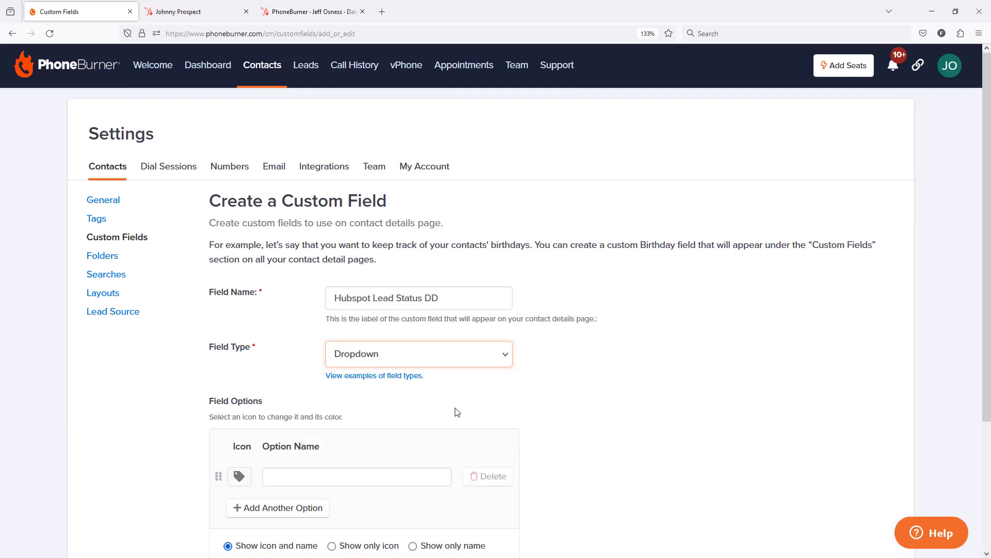
pyautogui.scroll(-2, 586, 416)
pyautogui.scroll(-2, 587, 416)
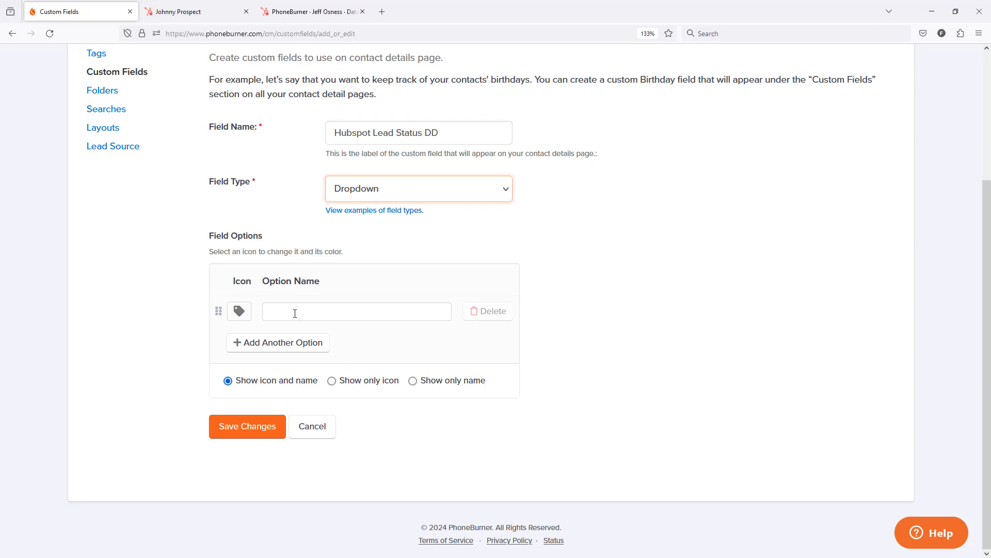
# Switch to the contact's HubSpot record and examine the options available for Lead status
pyautogui.click(200, 11)
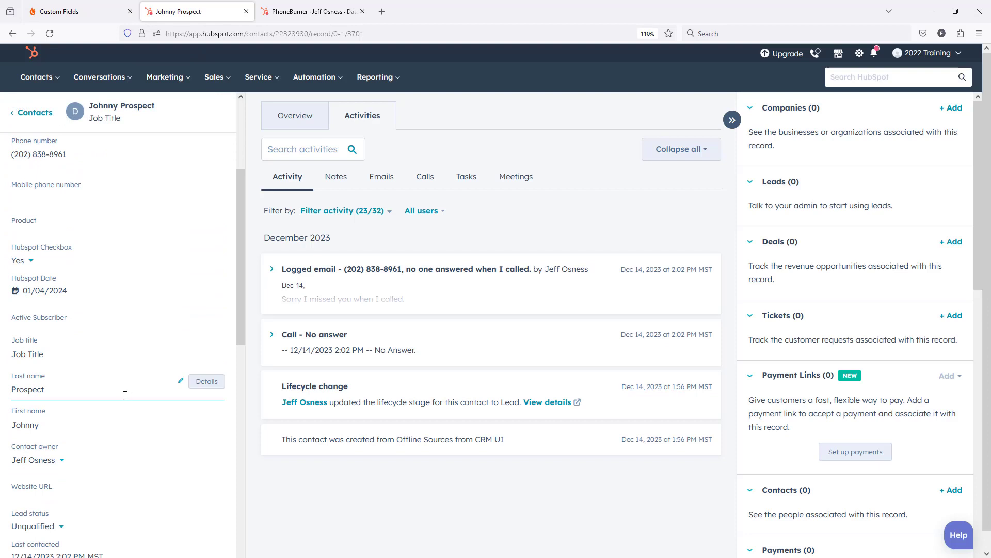
pyautogui.scroll(-2, 124, 395)
pyautogui.scroll(-2, 107, 453)
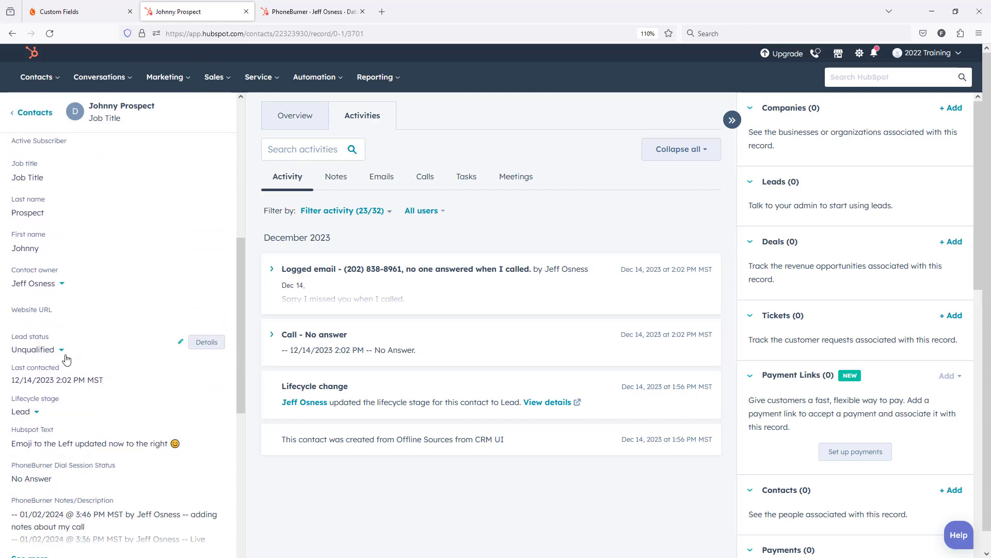
pyautogui.click(61, 350)
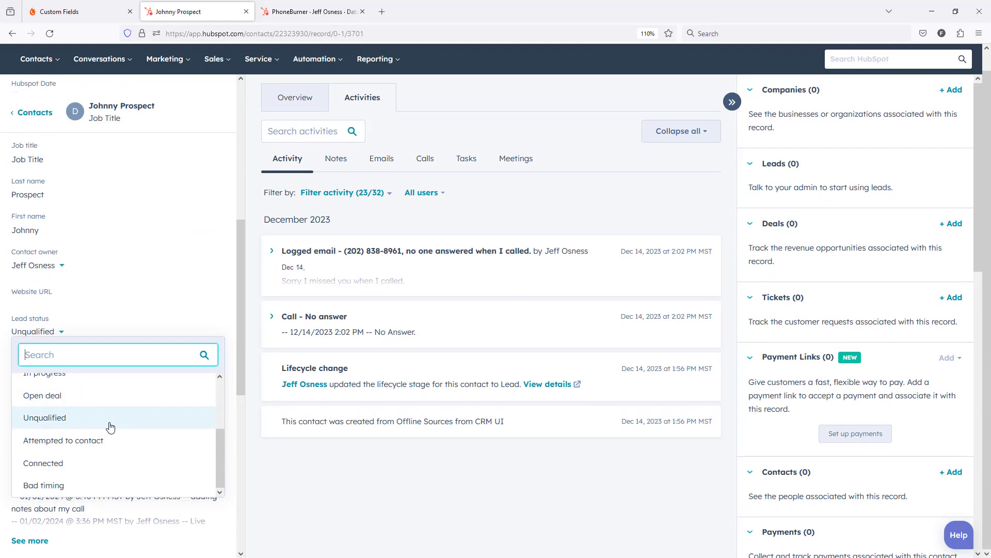
pyautogui.scroll(3, 108, 437)
pyautogui.scroll(-2, 110, 431)
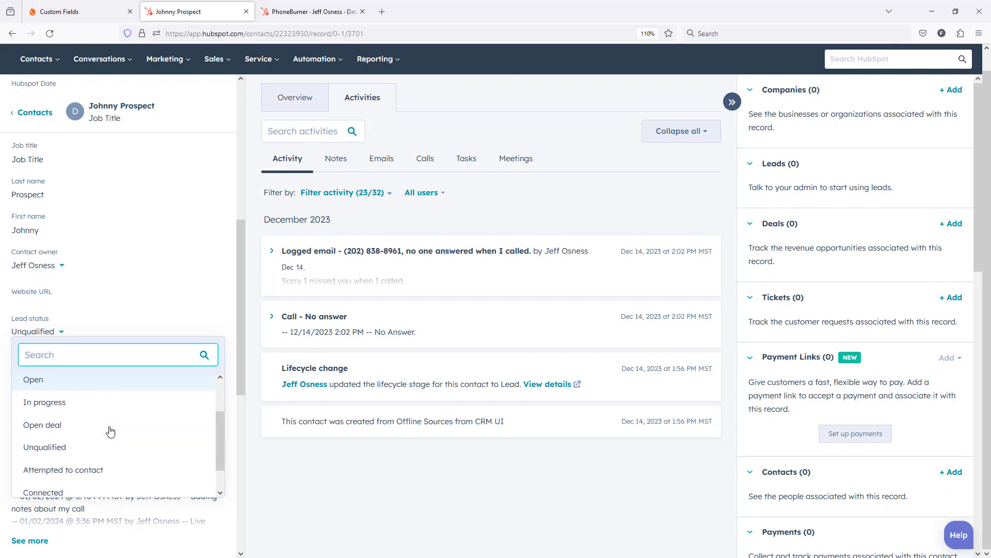
pyautogui.scroll(2, 110, 431)
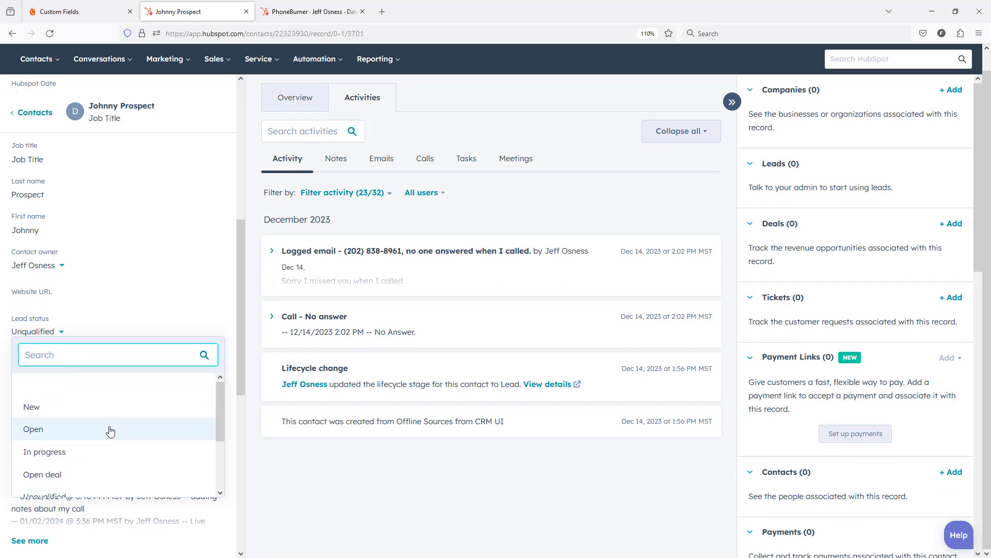
pyautogui.scroll(-2, 110, 432)
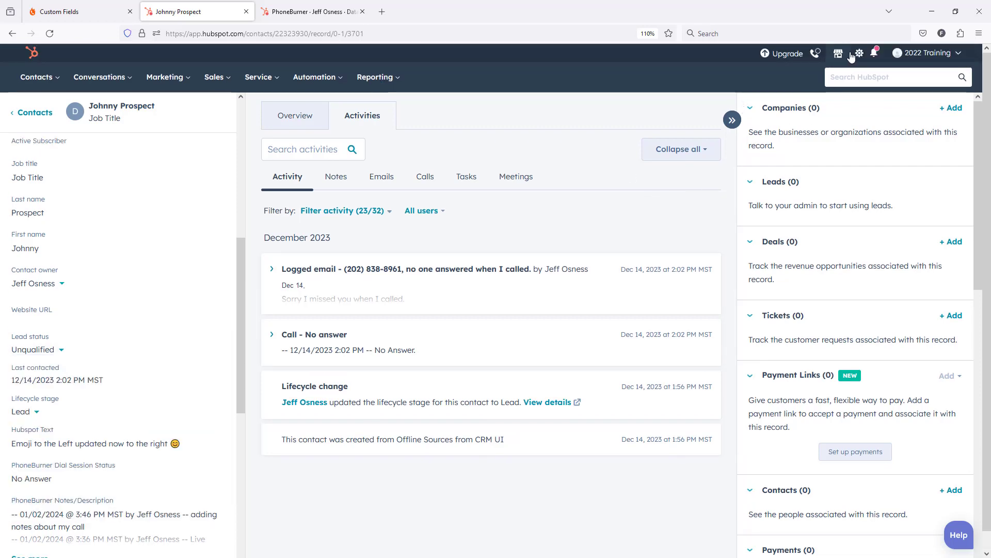
# In HubSpot's property settings, search the contact properties for "lead stat" and open the Lead Status property for editing
pyautogui.click(860, 55)
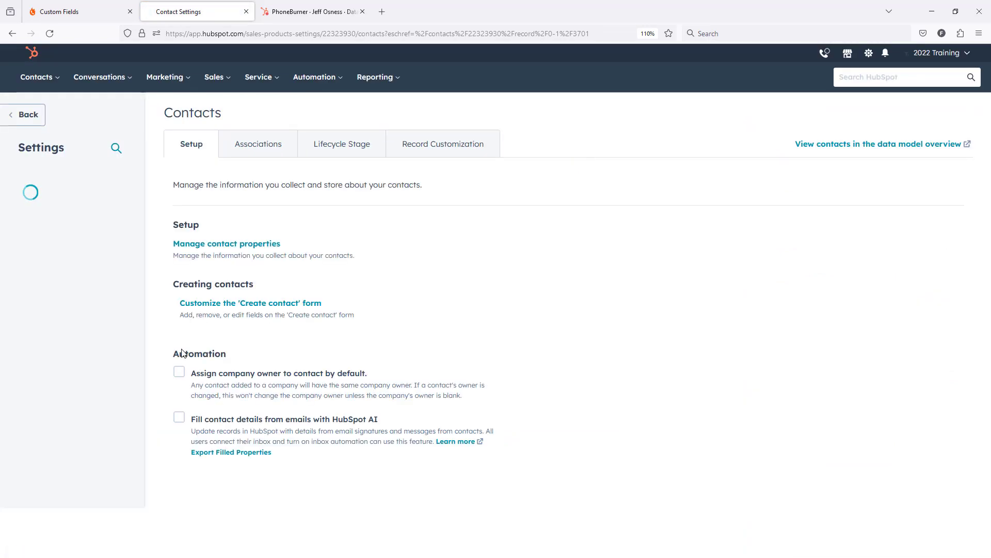
pyautogui.scroll(-3, 75, 368)
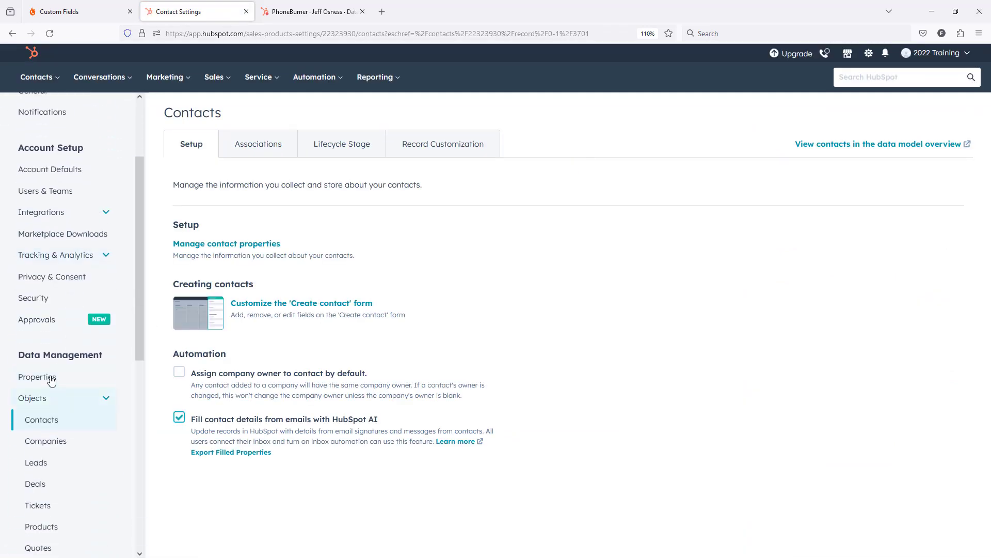
pyautogui.click(40, 376)
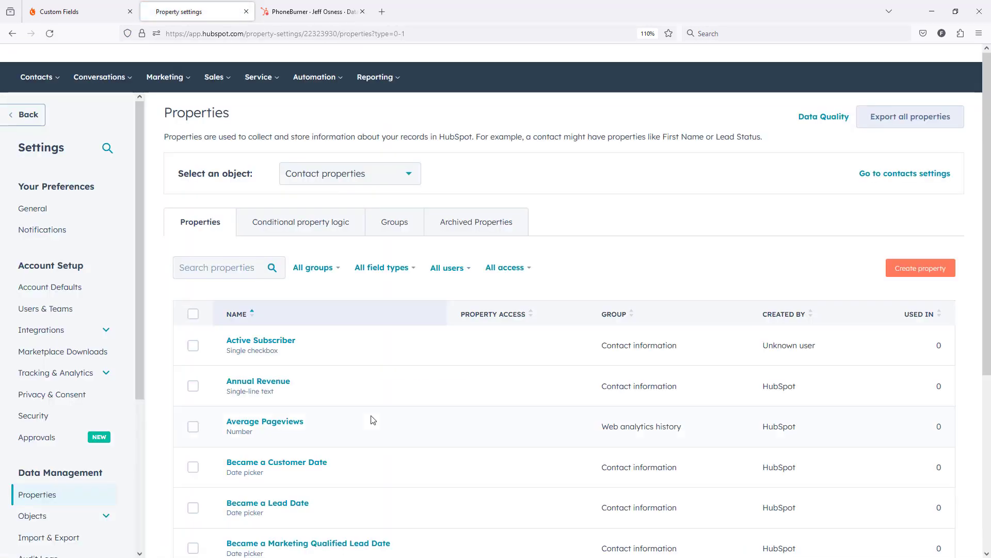
pyautogui.click(222, 269)
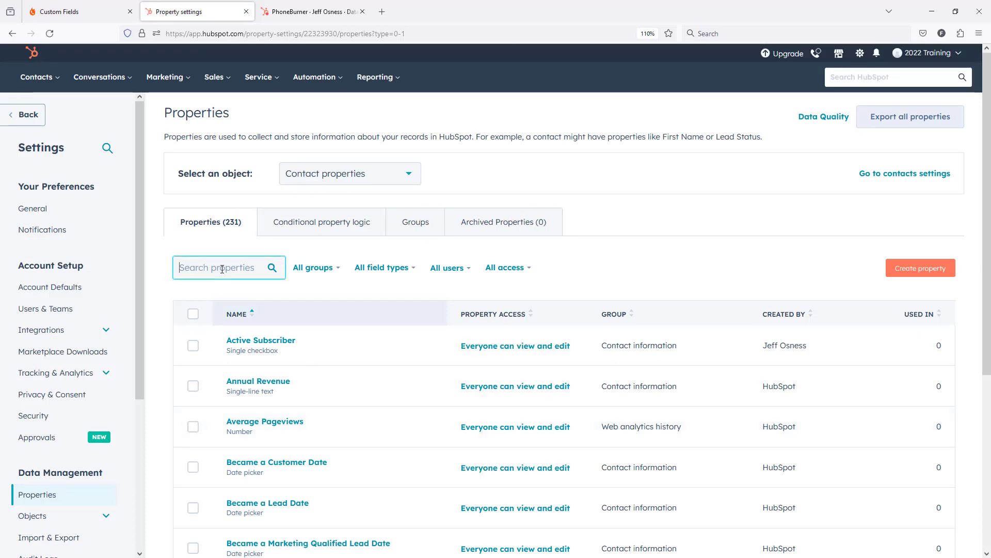
pyautogui.write('lead')
pyautogui.write(' stuf')
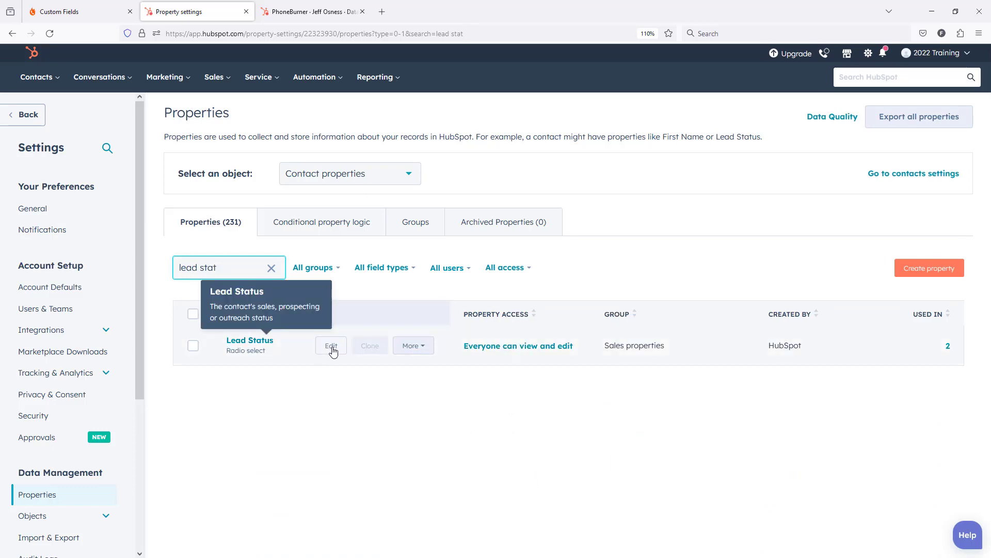
pyautogui.click(331, 345)
pyautogui.scroll(-3, 729, 246)
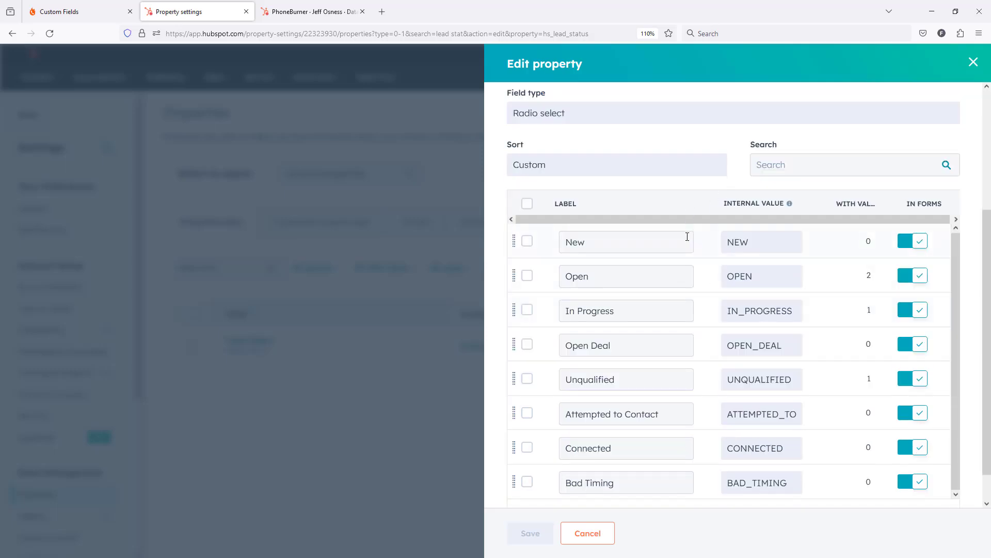
# Copy the label New from HubSpot's Lead Status options into the first option of the PhoneBurner dropdown field and add another option
pyautogui.moveTo(587, 242); pyautogui.dragTo(558, 242)
pyautogui.hotkey('ctrl', 'c')
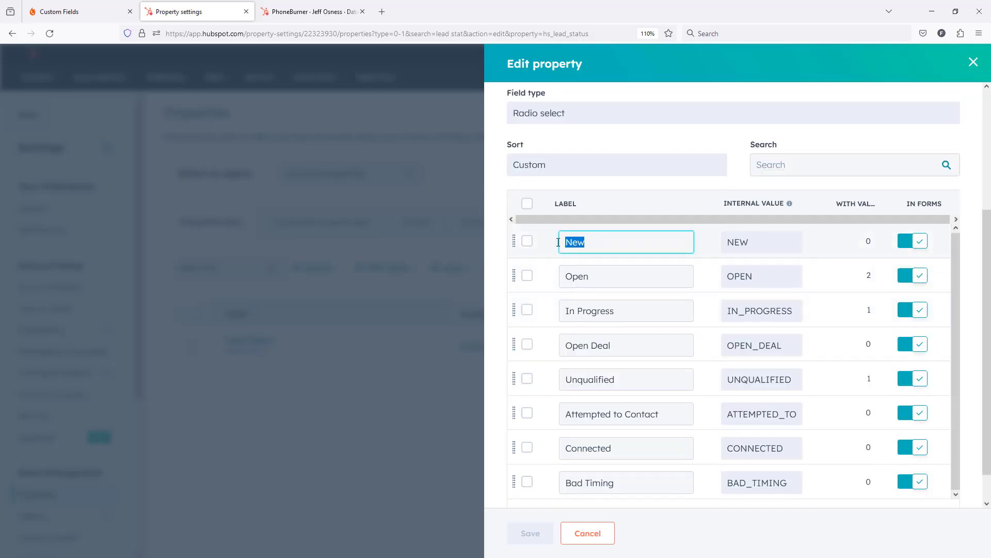
pyautogui.click(73, 11)
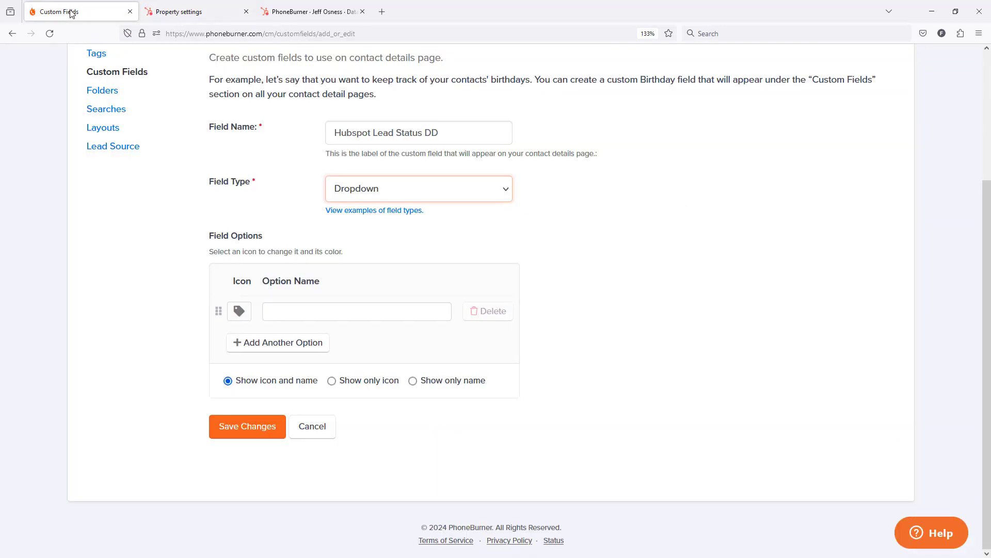
pyautogui.click(300, 310)
pyautogui.hotkey('ctrl', 'v')
pyautogui.click(284, 345)
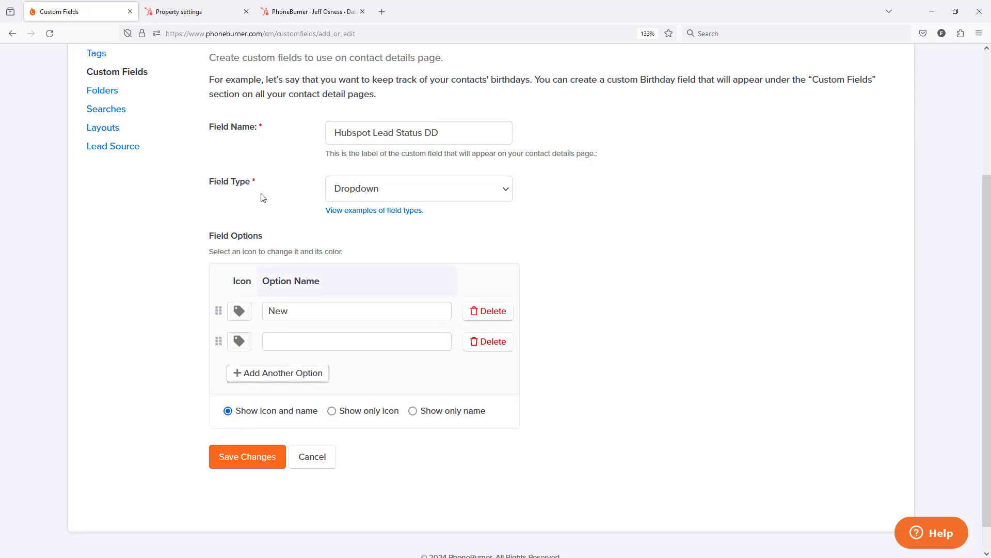
# Copy the remaining HubSpot labels into new PhoneBurner dropdown options: Open, In Progress, Open Deal, Unqualified, Attempted to Contact, Connected and Bad Timing
pyautogui.click(217, 16)
pyautogui.moveTo(603, 279); pyautogui.dragTo(558, 277)
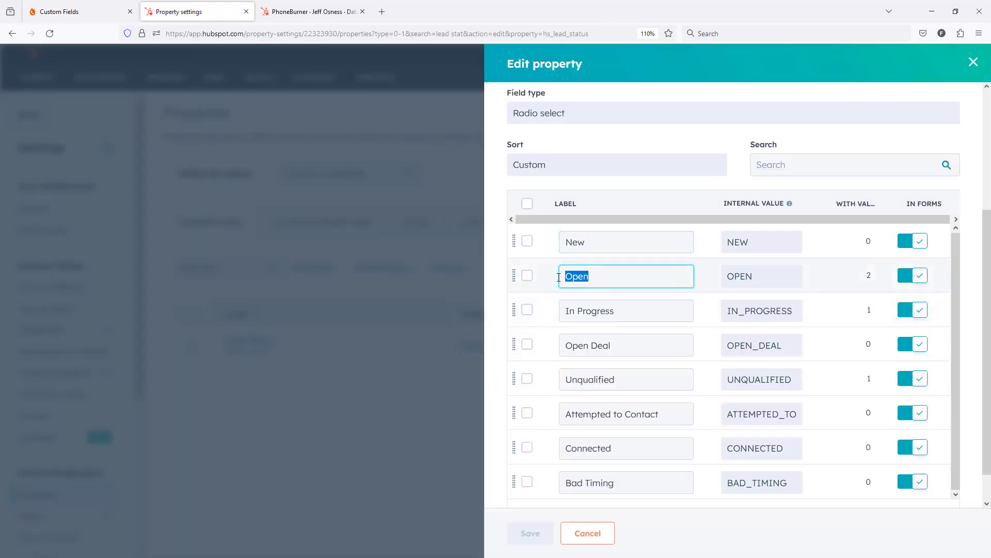
pyautogui.moveTo(617, 310); pyautogui.dragTo(555, 310)
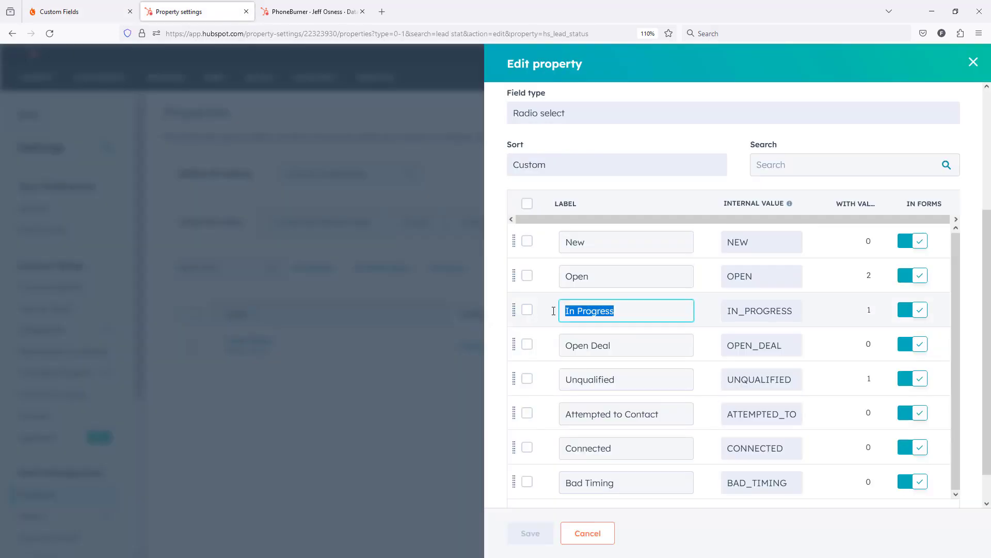
pyautogui.click(614, 353)
pyautogui.moveTo(614, 345); pyautogui.dragTo(556, 345)
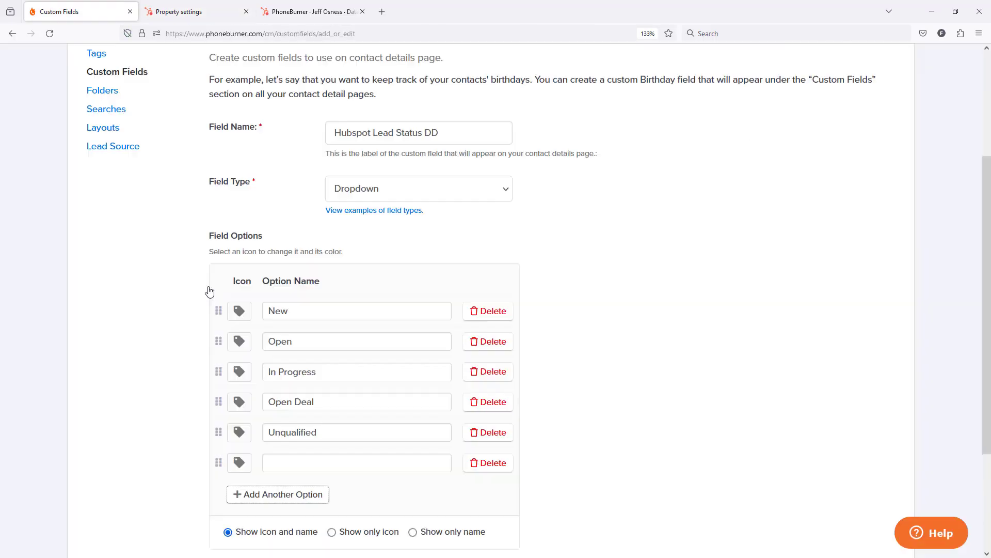
pyautogui.moveTo(614, 448); pyautogui.dragTo(557, 448)
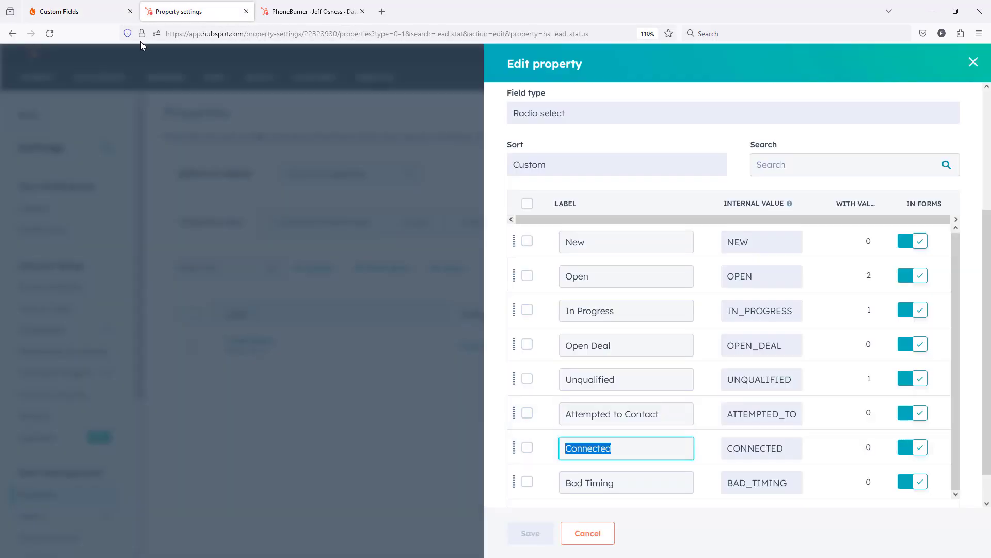
pyautogui.moveTo(624, 483); pyautogui.dragTo(556, 482)
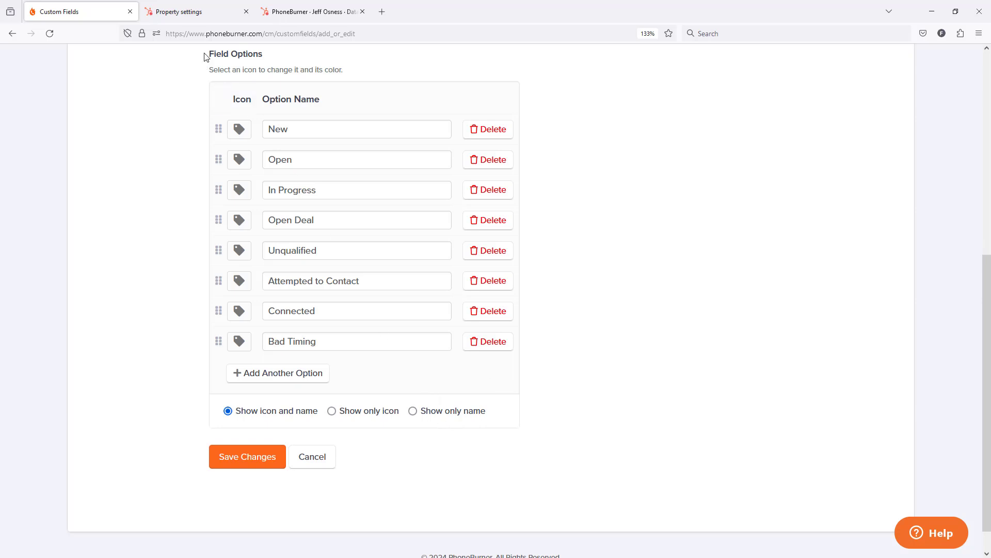
# Compare the dropdown options with HubSpot's Lead Status labels and save the new custom field in PhoneBurner
pyautogui.click(199, 16)
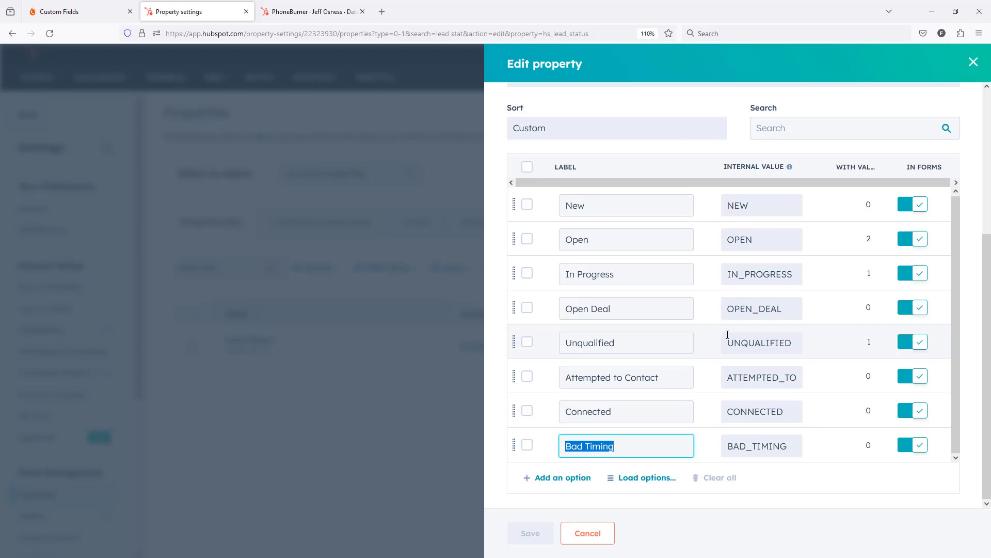
pyautogui.click(66, 10)
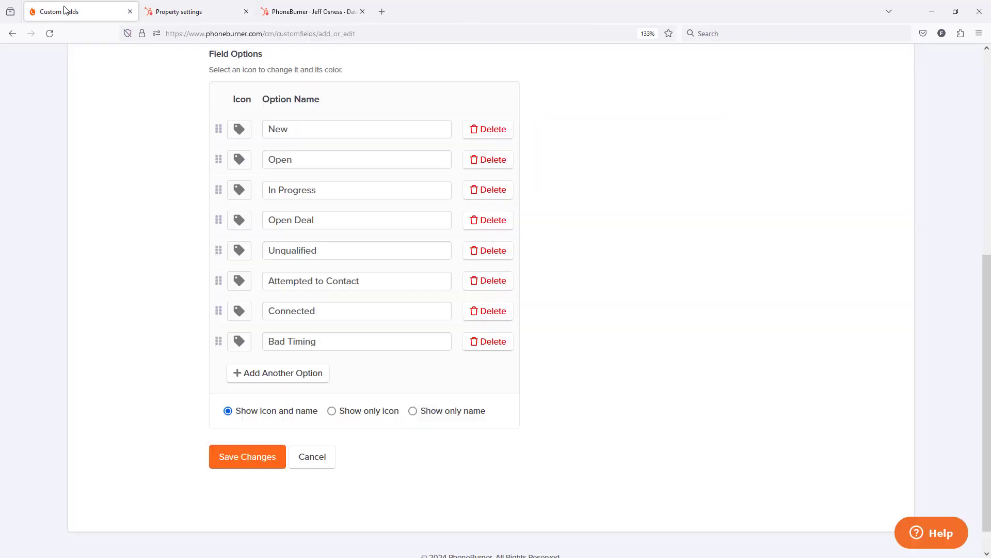
pyautogui.click(243, 468)
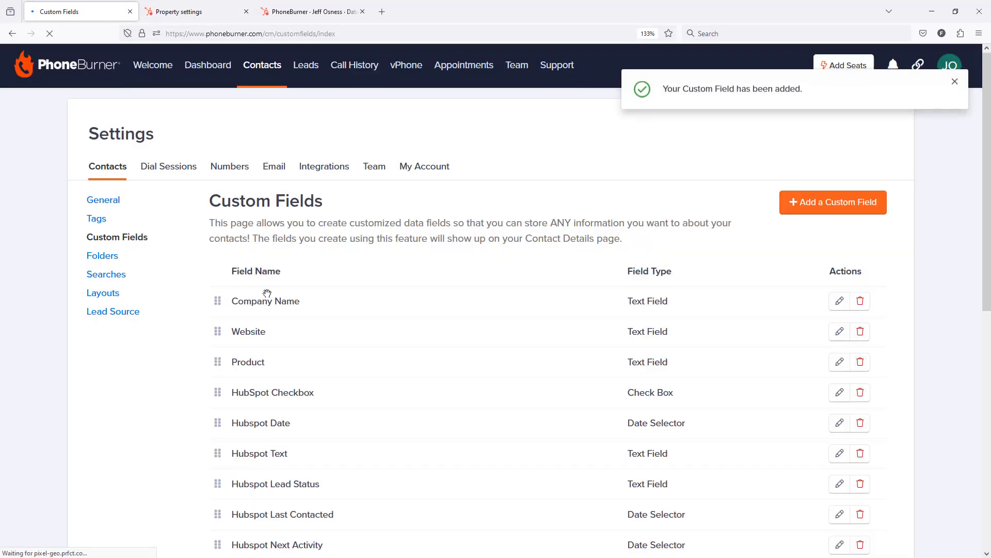
# Switch to HubSpot's Contact sync configuration, reload it and find the Hubspot Lead Status mapping among the mapped fields
pyautogui.click(321, 18)
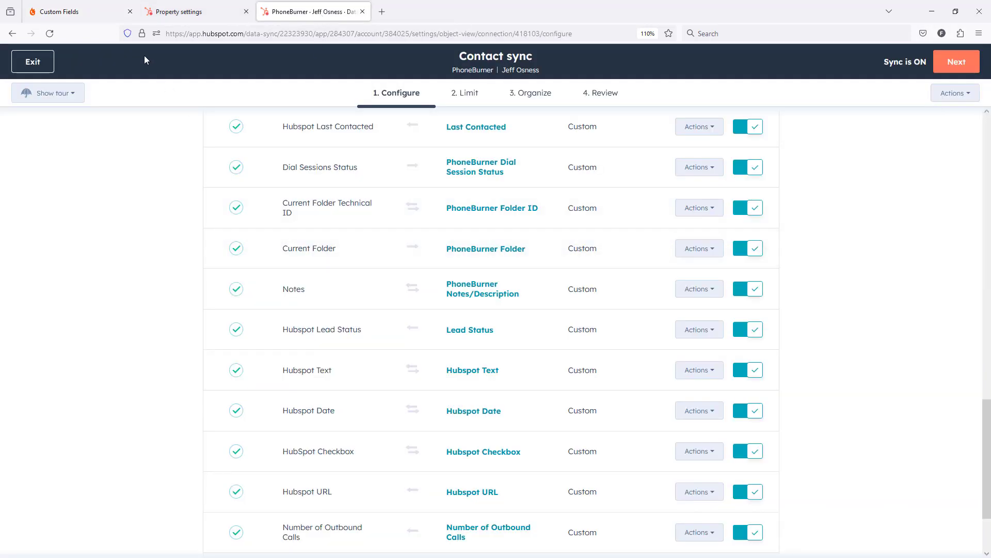
pyautogui.click(49, 33)
pyautogui.scroll(-5, 469, 265)
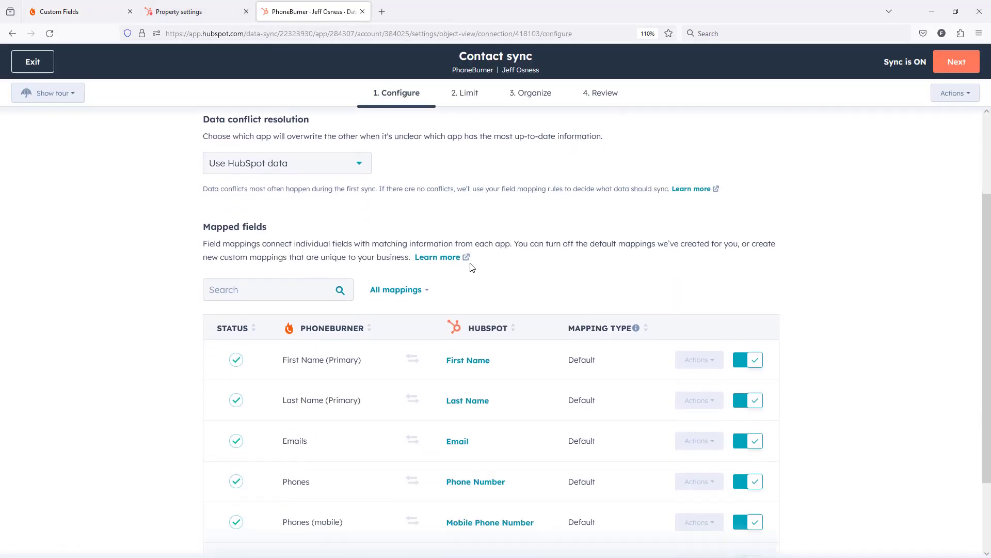
pyautogui.click(496, 480)
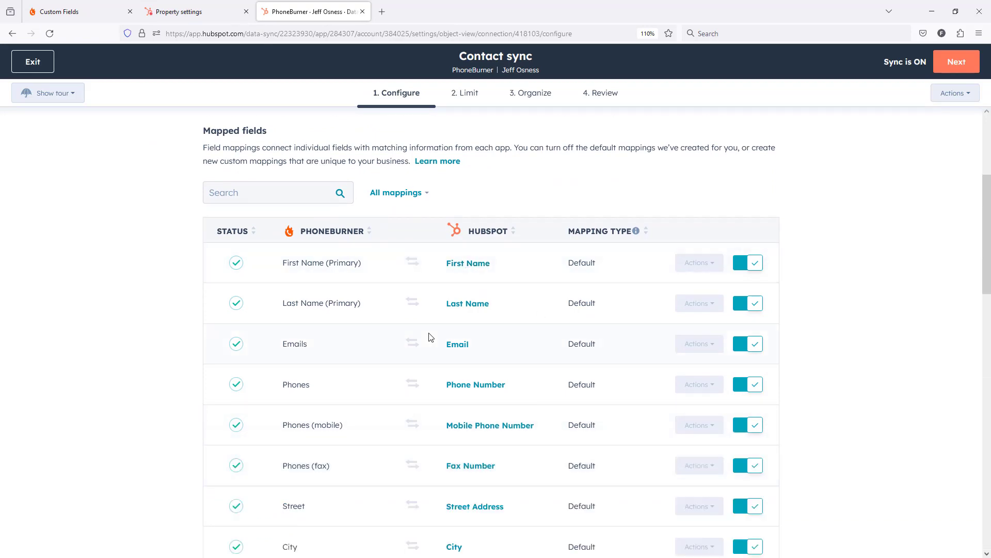
pyautogui.scroll(-9, 428, 336)
pyautogui.scroll(-4, 424, 338)
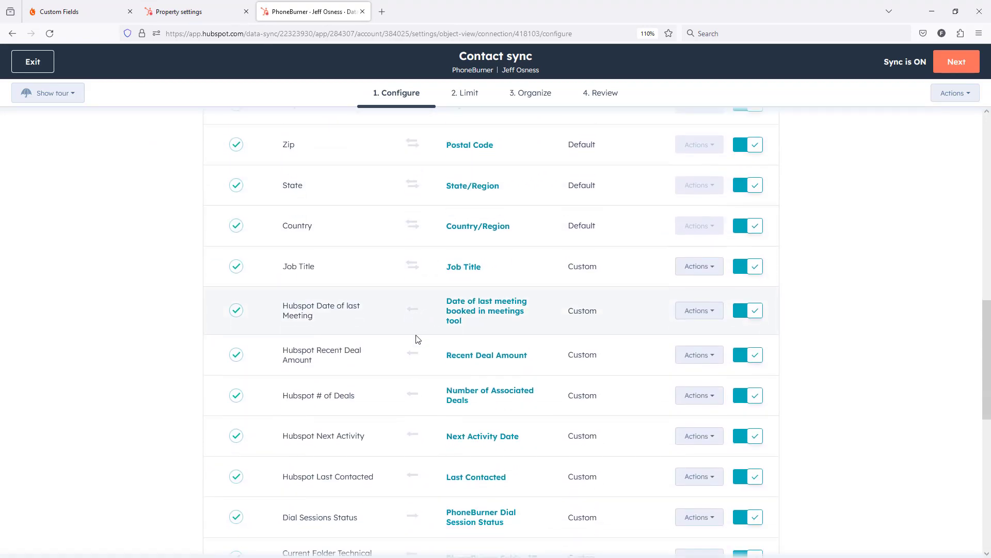
pyautogui.scroll(-5, 366, 345)
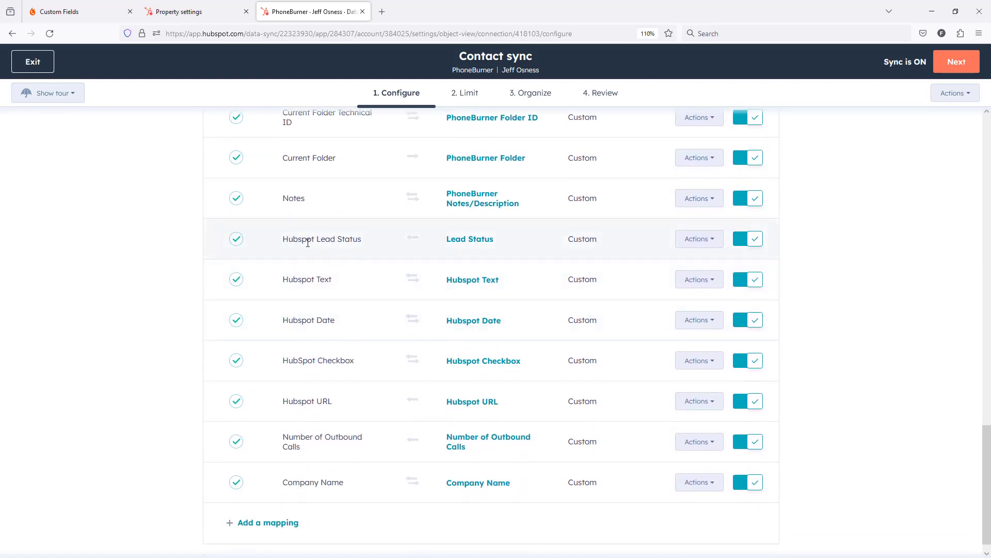
# Edit the Hubspot Lead Status mapping to use the PhoneBurner field Hubspot Lead Status DD, syncing both ways with Lead Status
pyautogui.click(716, 243)
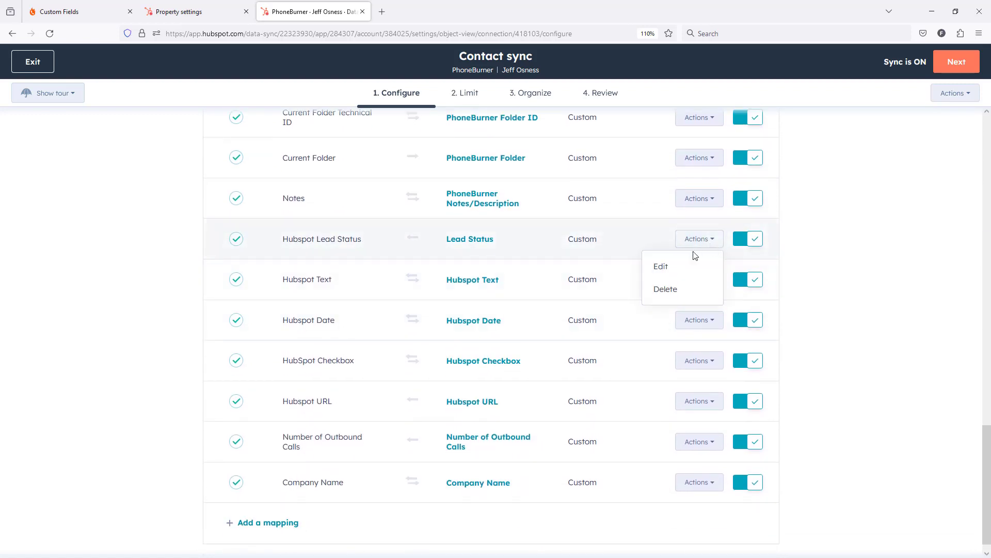
pyautogui.click(662, 268)
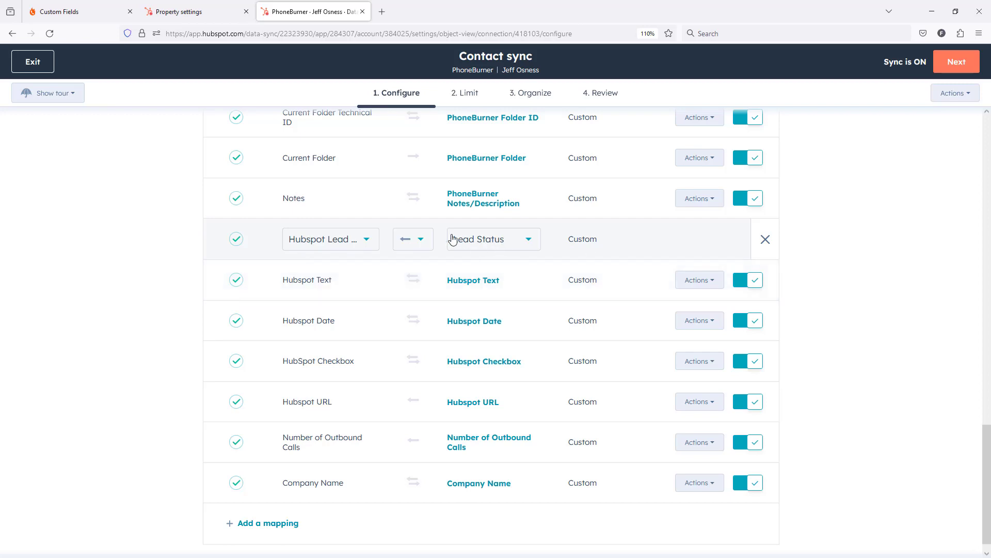
pyautogui.click(362, 243)
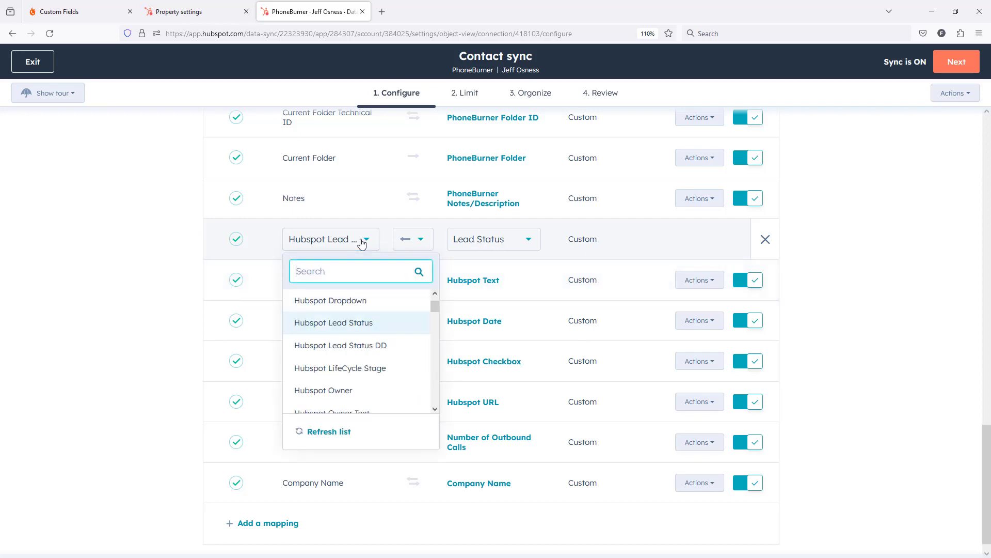
pyautogui.click(360, 350)
pyautogui.click(421, 241)
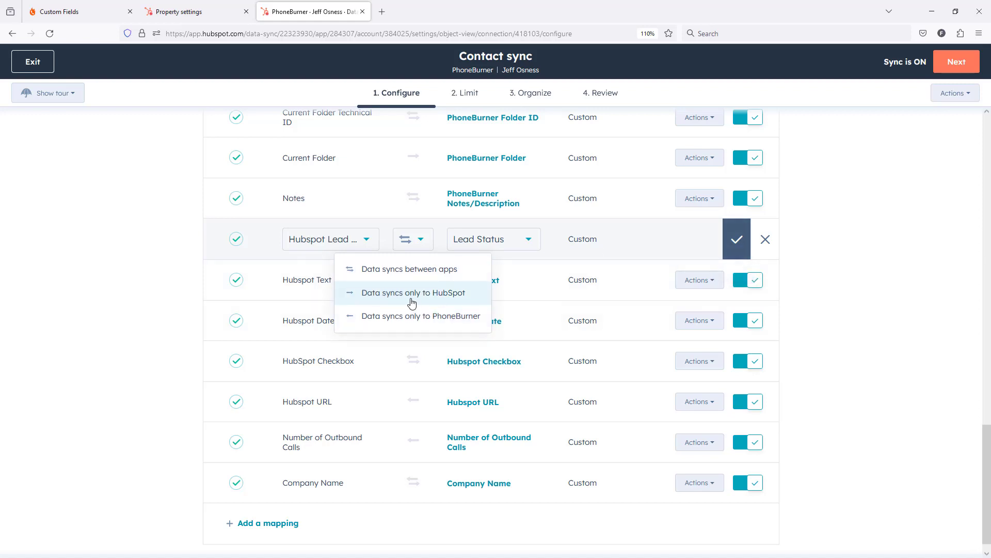
pyautogui.click(736, 249)
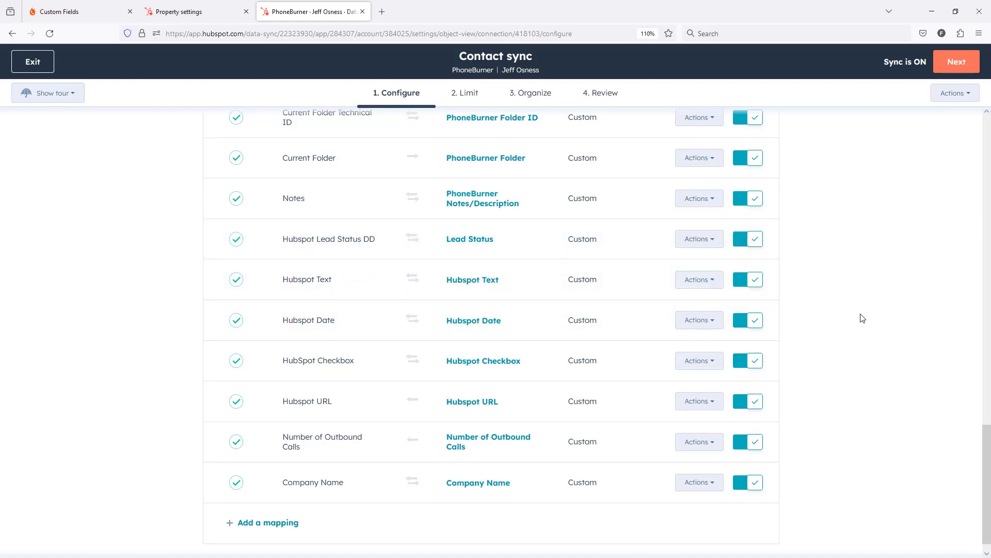
# Continue through the contact sync's Limit, Organize and Review stages and save the updated sync
pyautogui.click(949, 65)
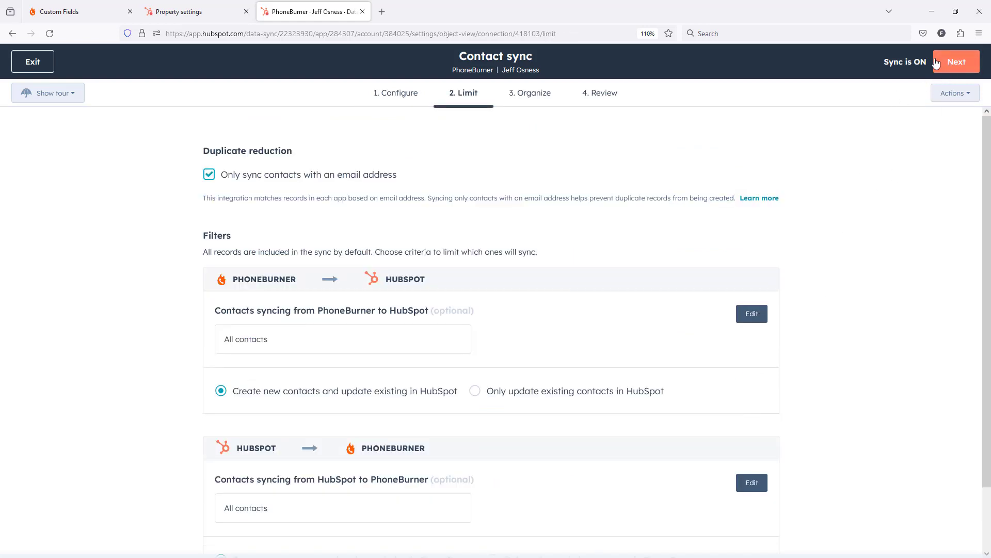
pyautogui.click(936, 62)
pyautogui.click(933, 72)
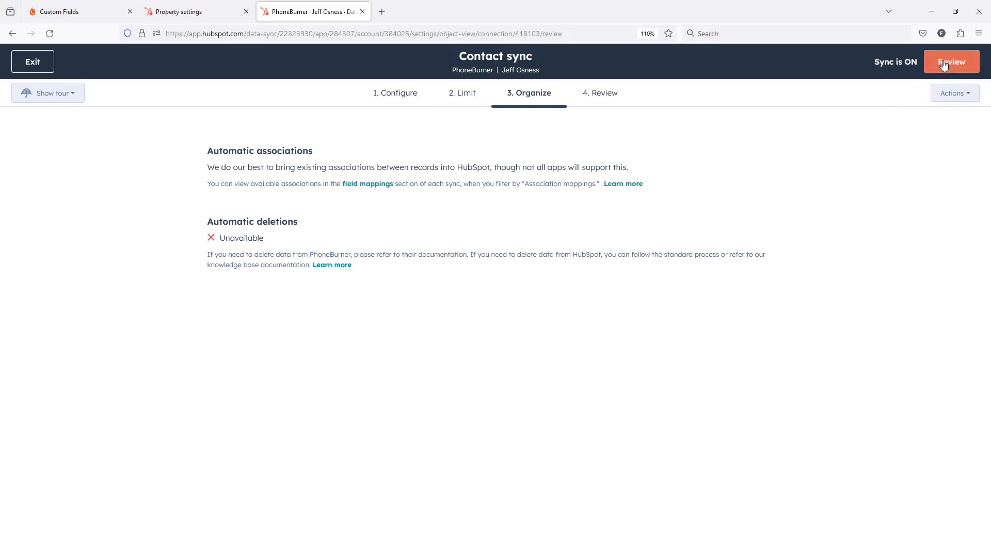
pyautogui.click(925, 68)
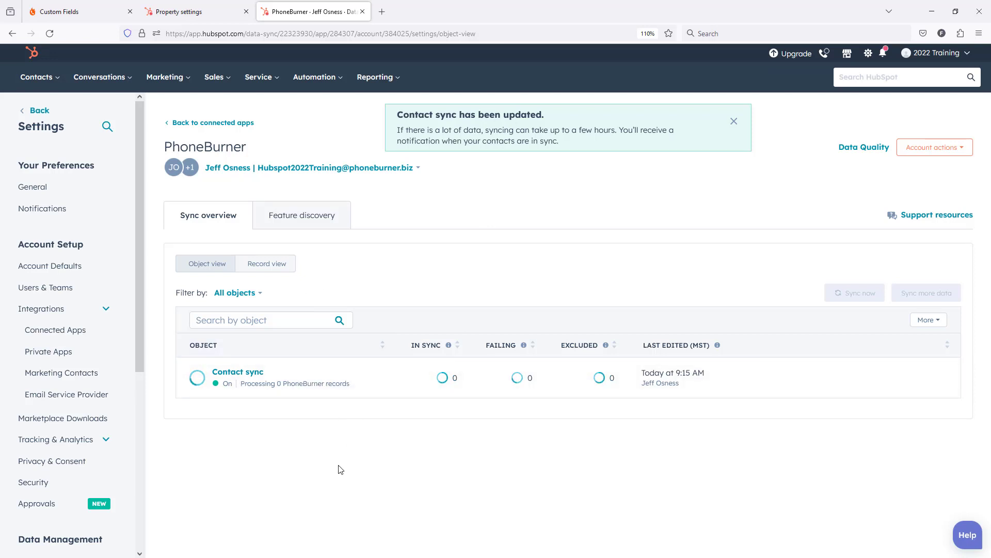
# Close the Lead Status property editor, open the first contact in HubSpot's contact list and check its Lead status
pyautogui.click(176, 11)
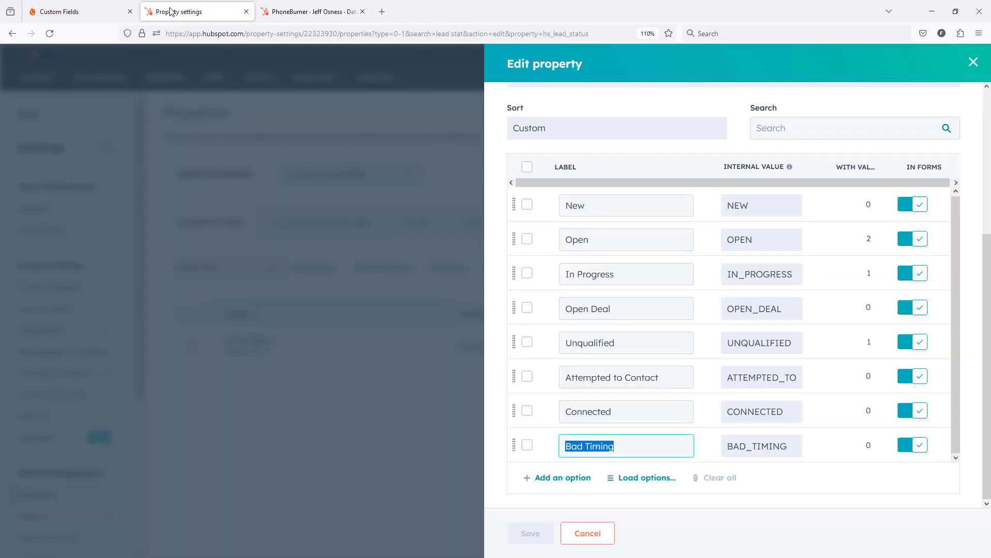
pyautogui.click(973, 62)
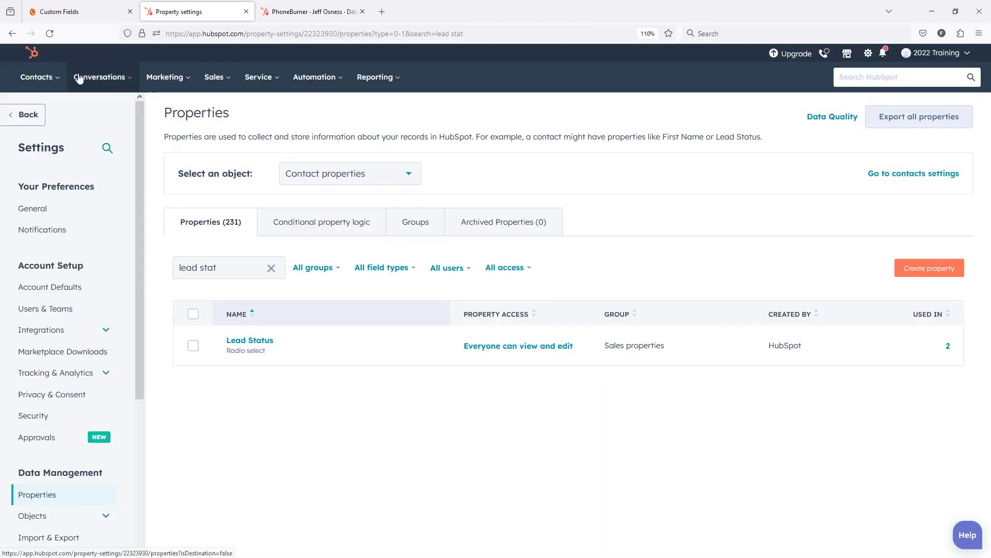
pyautogui.click(36, 77)
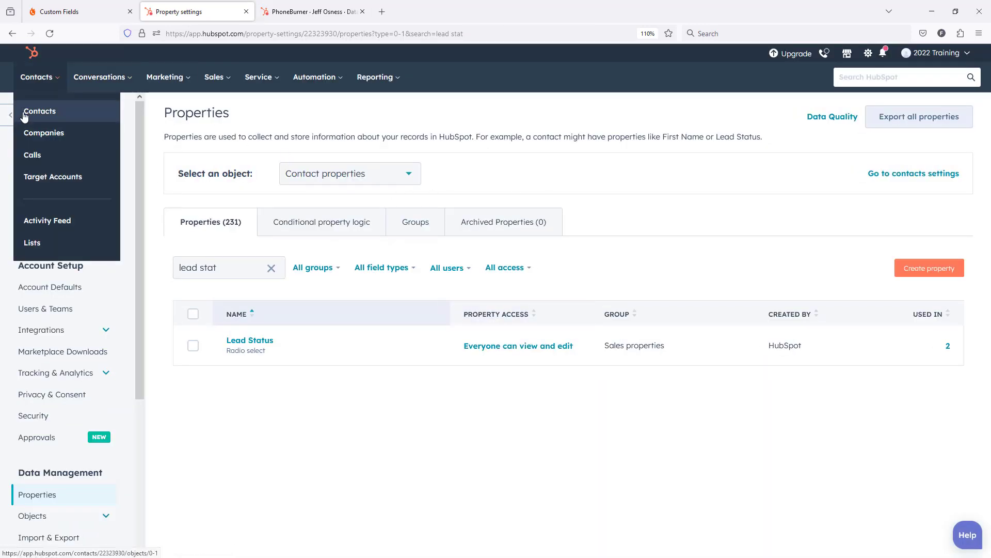
pyautogui.click(51, 112)
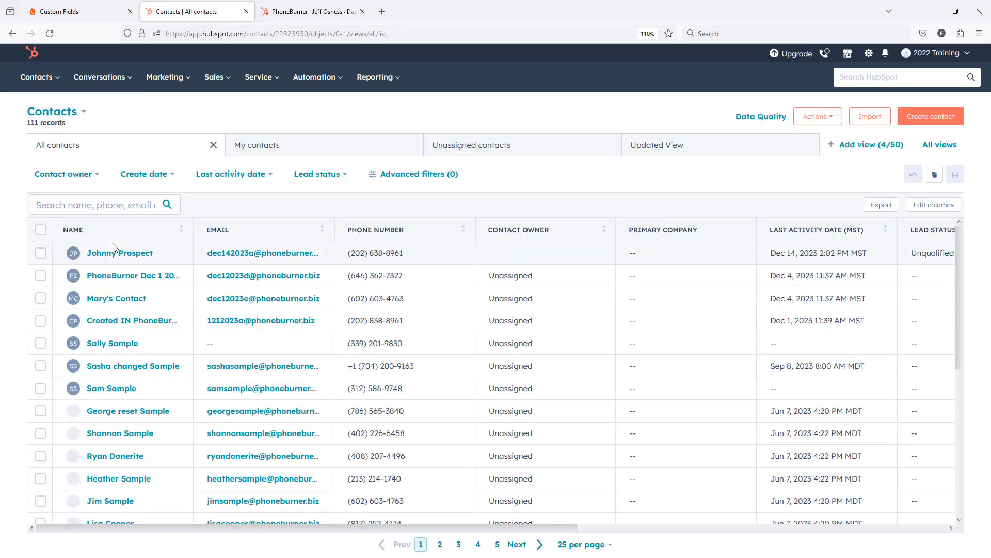
pyautogui.click(135, 252)
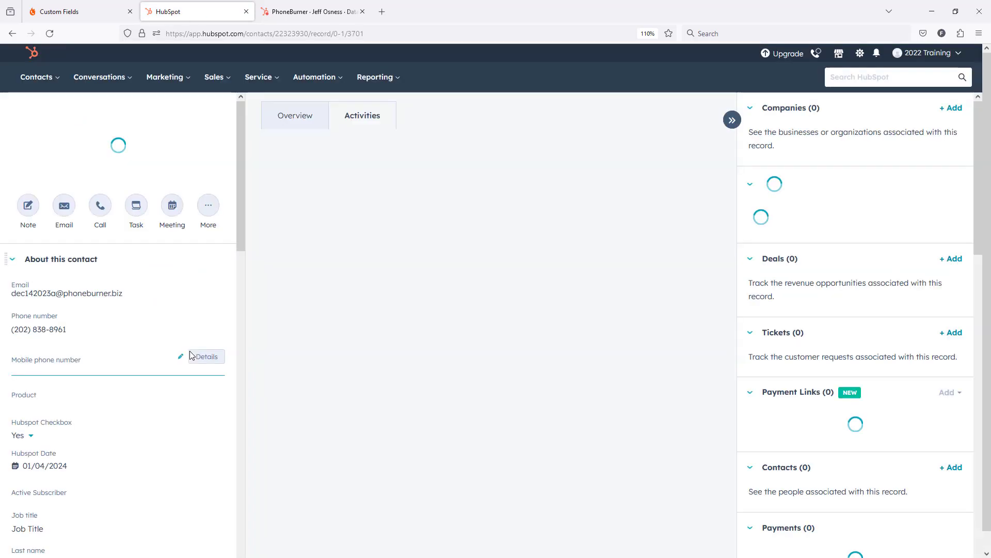
pyautogui.scroll(-6, 150, 349)
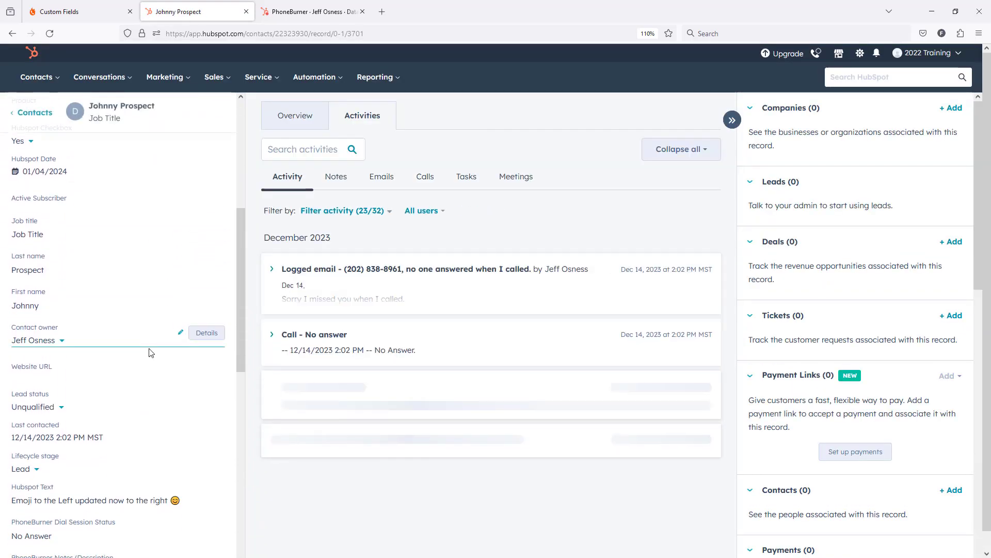
pyautogui.scroll(-3, 150, 346)
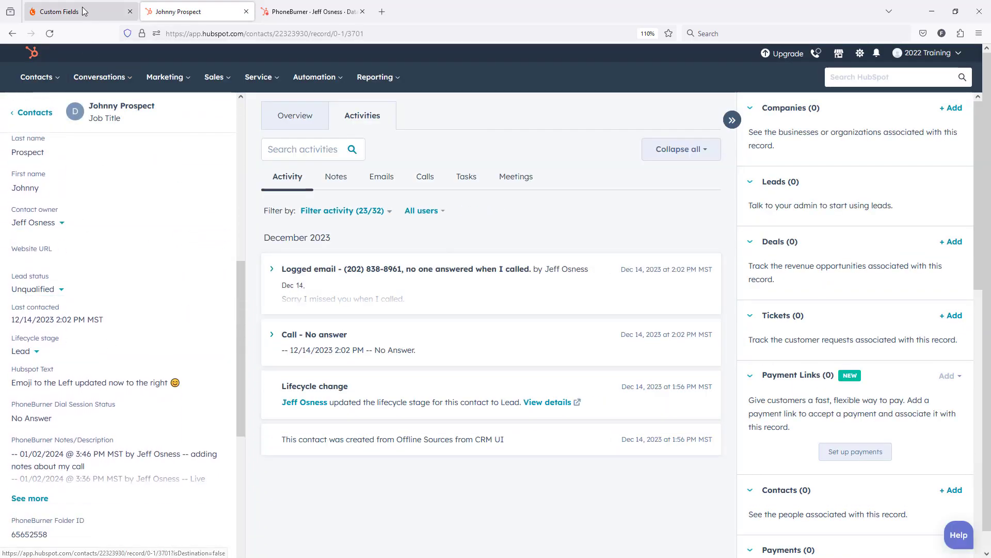
# Copy the contact's email address from the HubSpot record
pyautogui.click(93, 18)
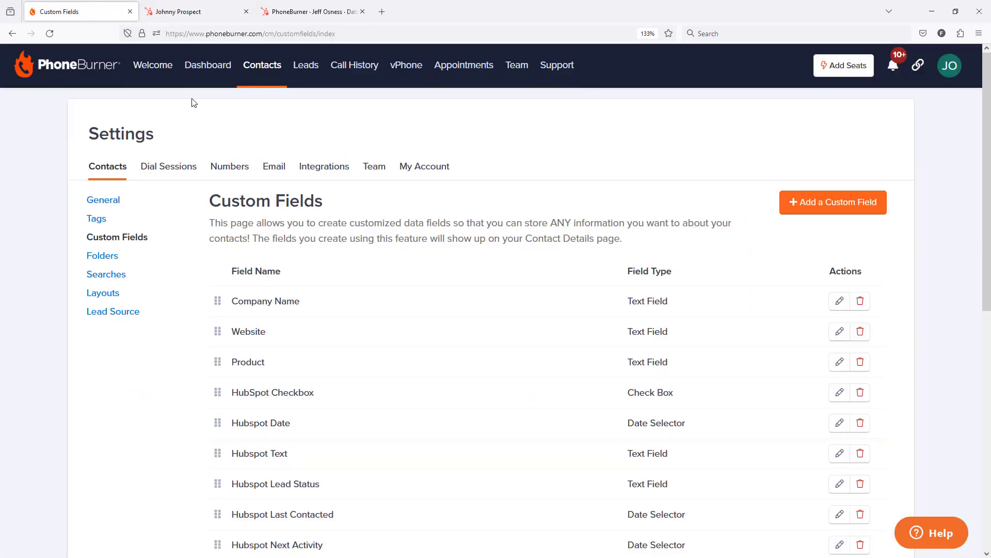
pyautogui.click(183, 11)
pyautogui.scroll(7, 171, 222)
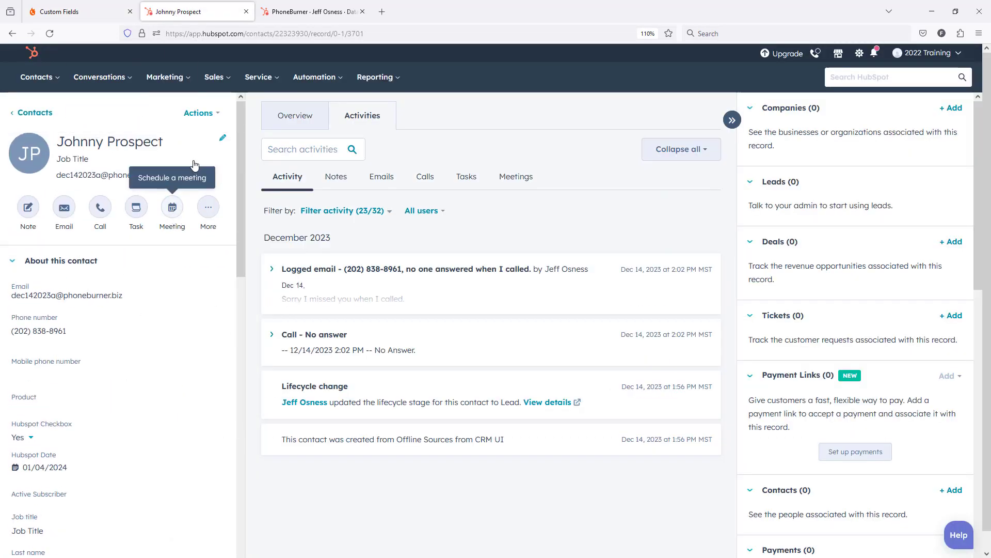
pyautogui.click(176, 175)
# Switch to PhoneBurner, search its contacts by Email Address for the copied address, and open the matching contact
pyautogui.click(90, 17)
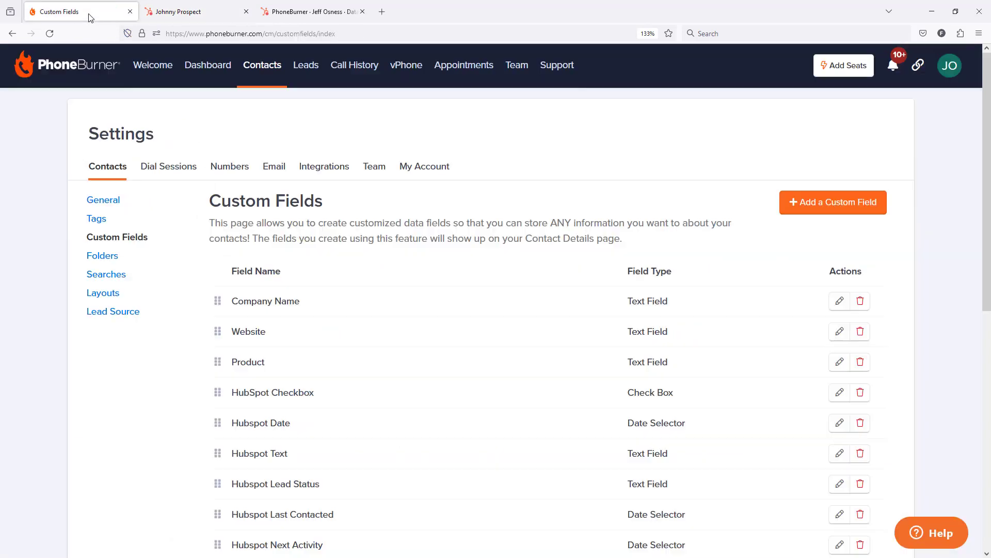
pyautogui.click(250, 69)
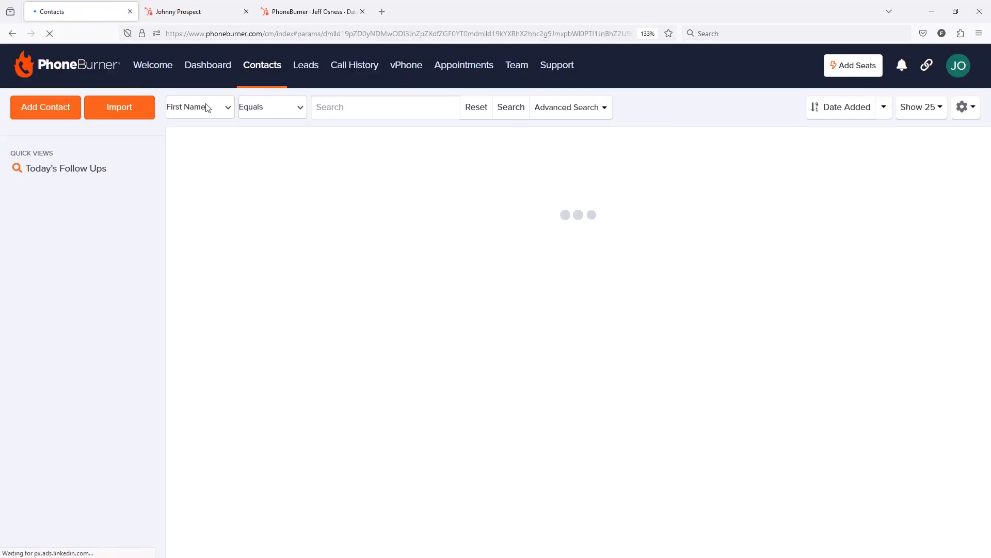
pyautogui.click(206, 108)
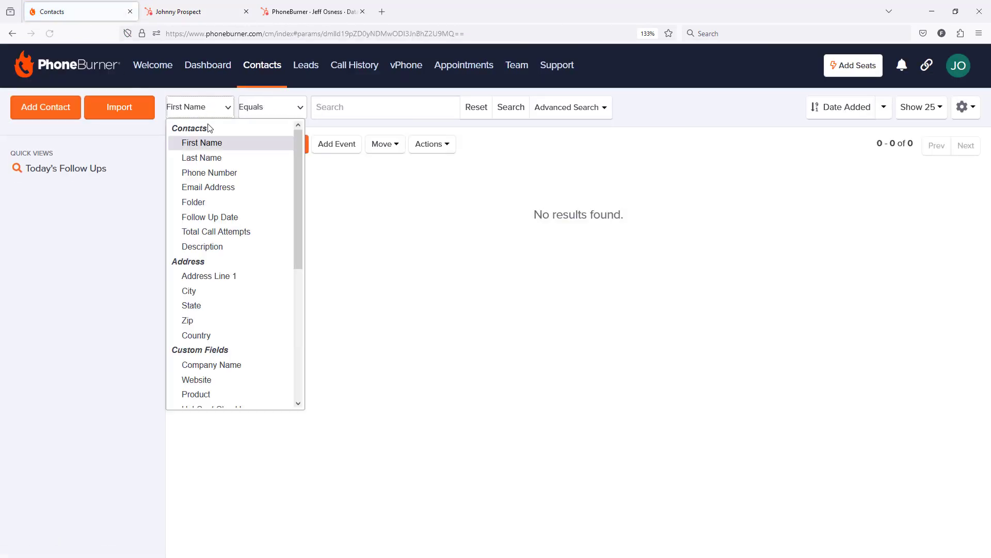
pyautogui.click(207, 185)
pyautogui.click(315, 113)
pyautogui.hotkey('ctrl', 'v')
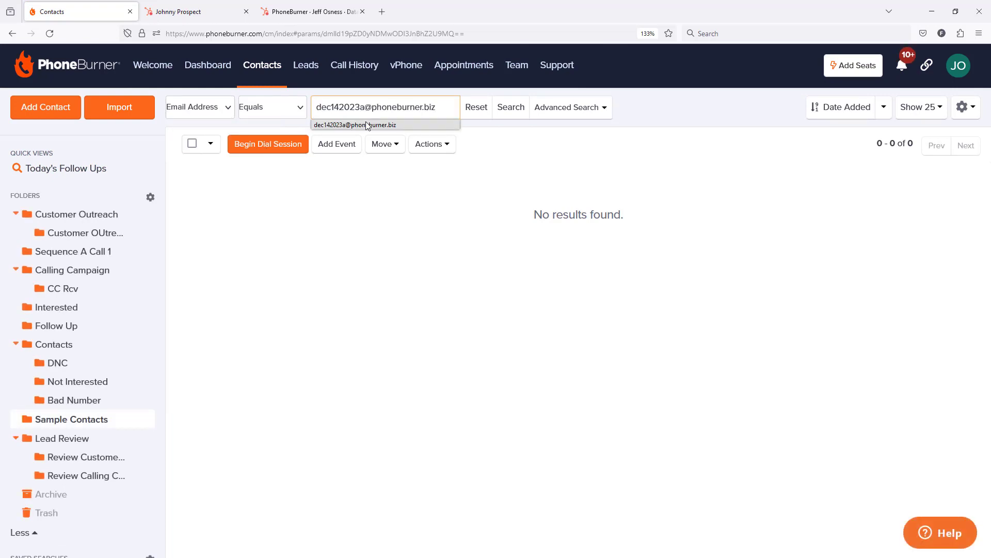
pyautogui.click(369, 127)
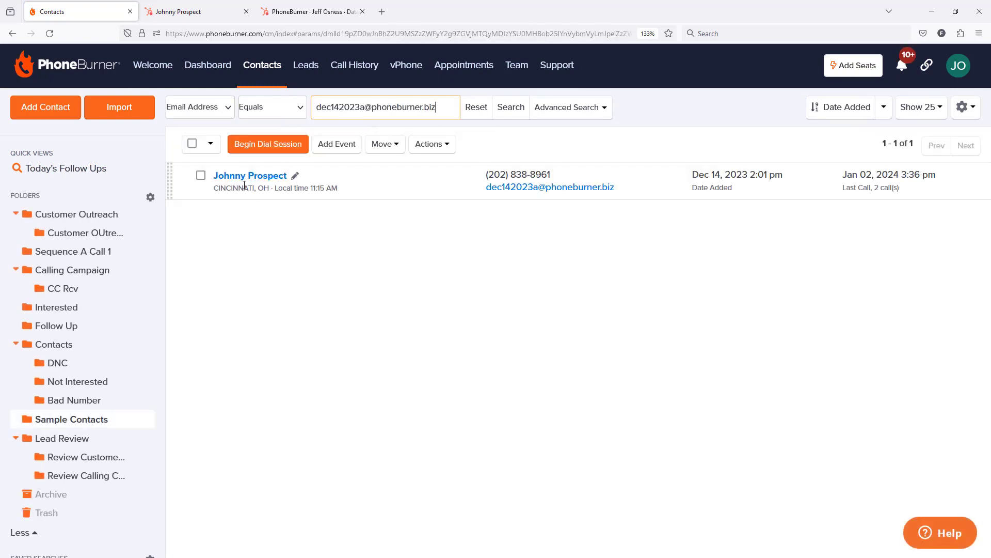
pyautogui.click(240, 177)
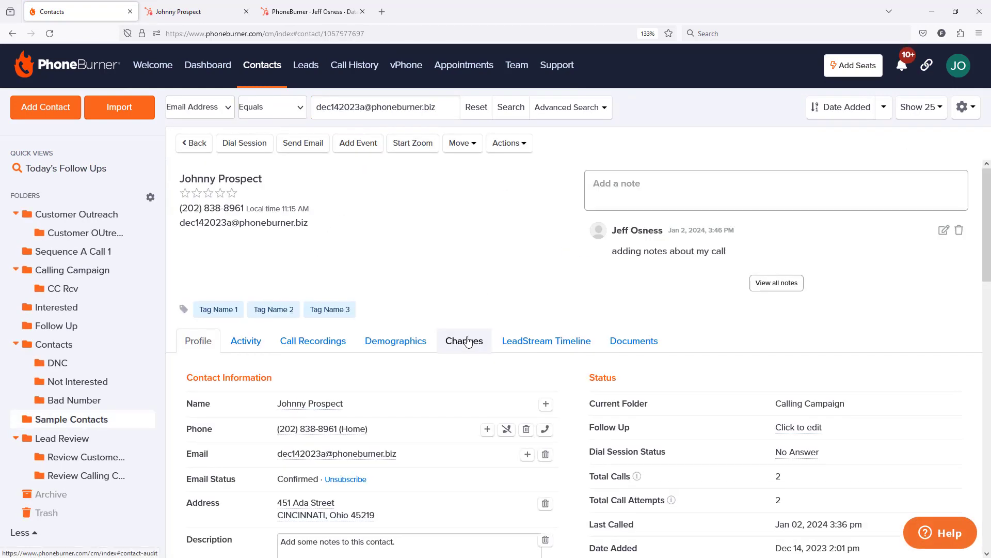
# Inspect the Hubspot Lead Status text field in the contact's custom fields, closing its editor without saving
pyautogui.scroll(-2, 495, 289)
pyautogui.scroll(-7, 507, 294)
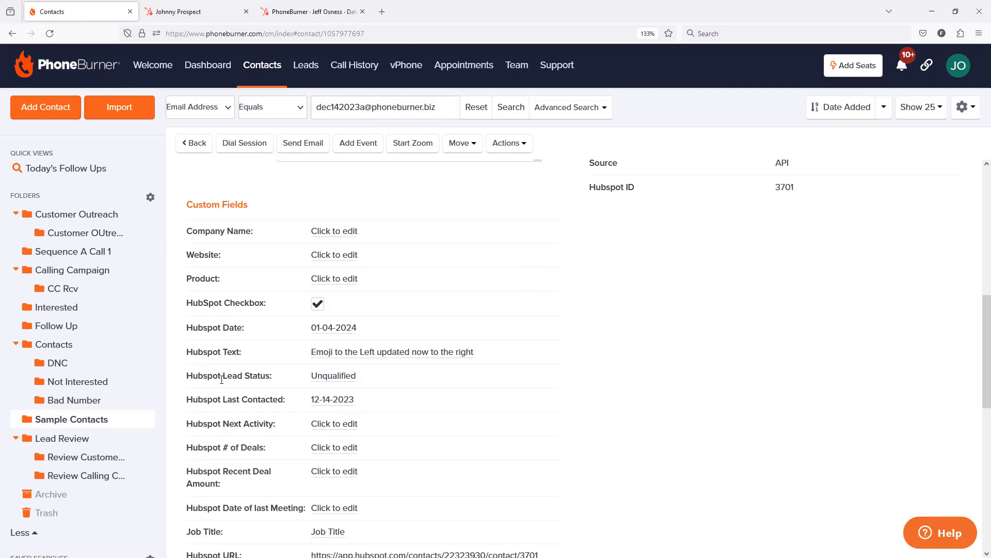
pyautogui.click(333, 376)
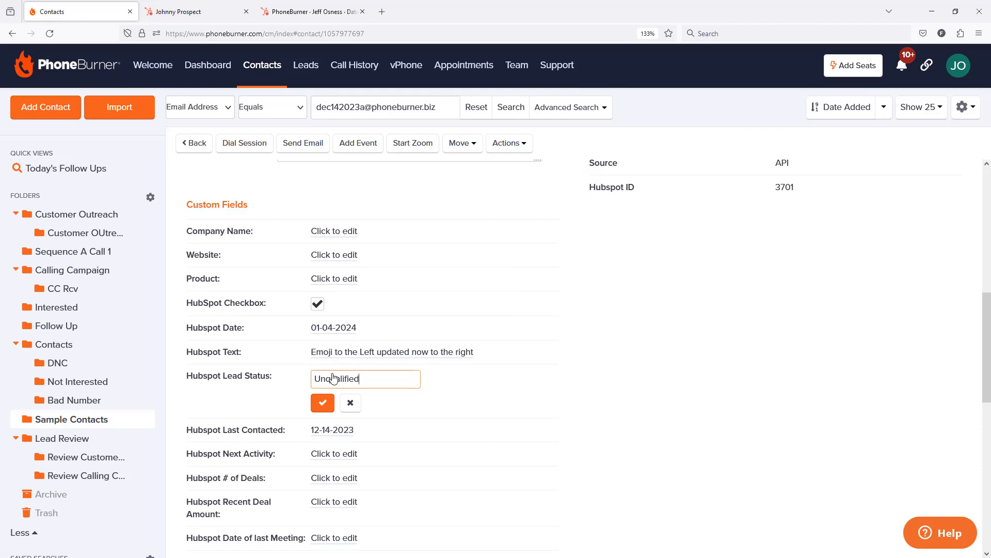
pyautogui.click(350, 402)
# Set the contact's Hubspot Lead Status DD custom field to In Progress
pyautogui.scroll(-2, 416, 360)
pyautogui.scroll(-5, 416, 360)
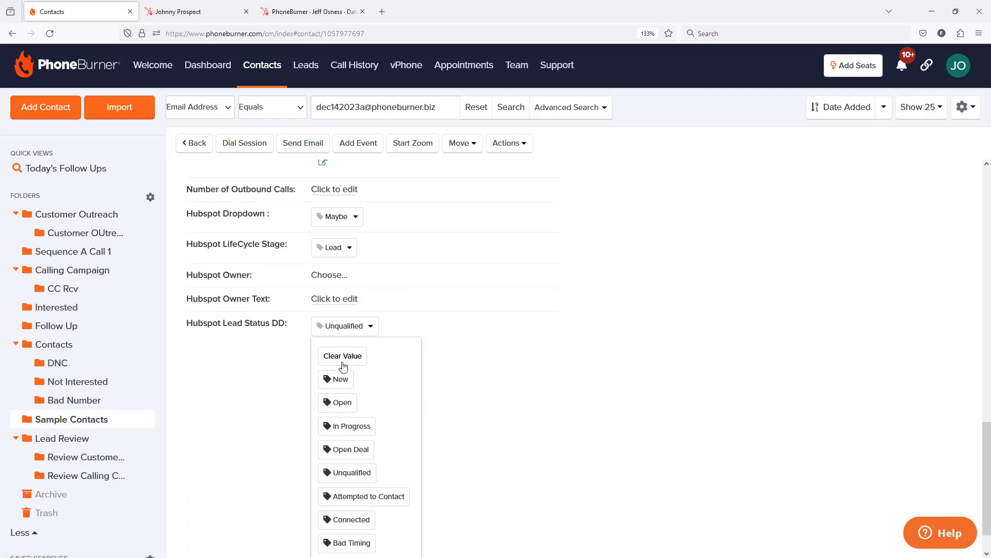
pyautogui.click(341, 432)
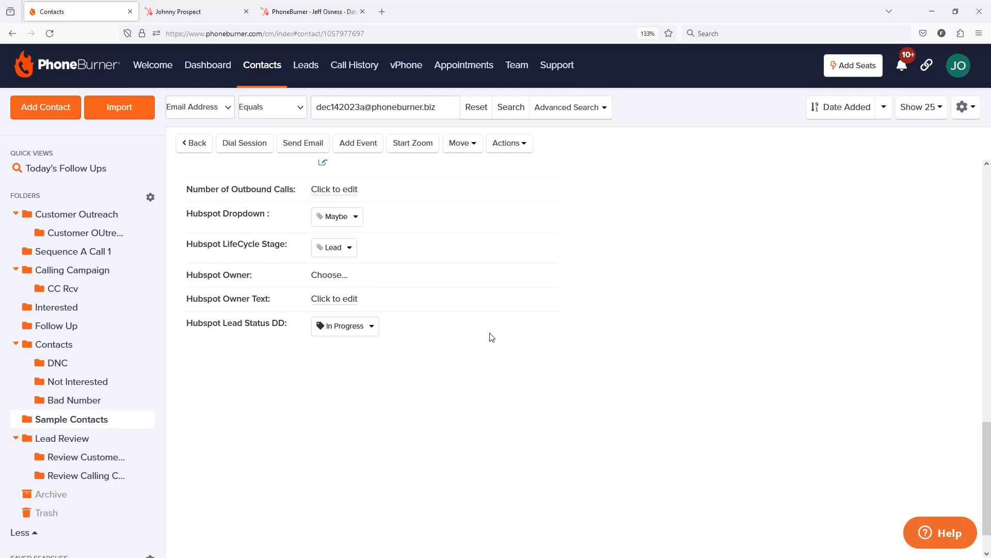
# Review the options offered by the Hubspot Lead Status DD field and close the list without choosing one
pyautogui.click(371, 326)
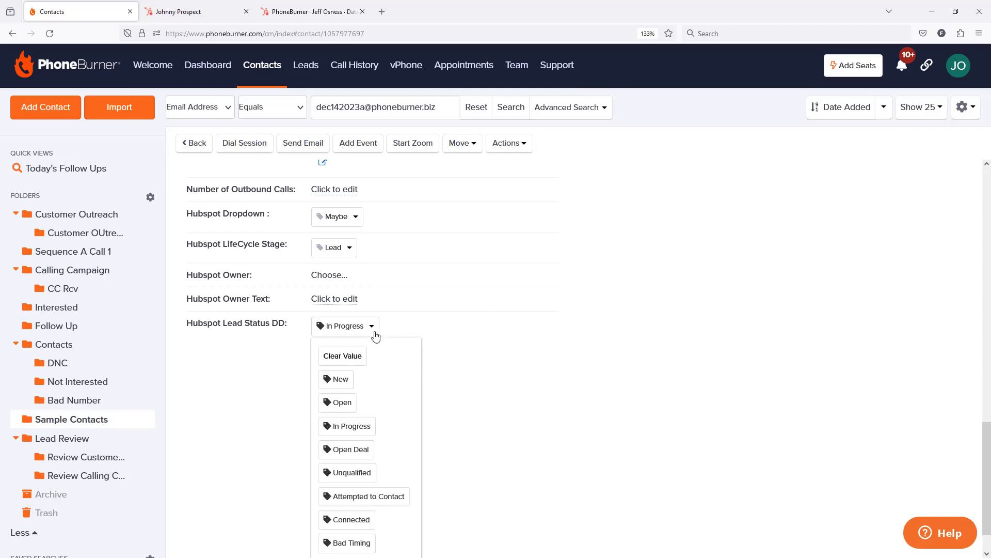
pyautogui.scroll(-1, 378, 408)
pyautogui.scroll(1, 399, 384)
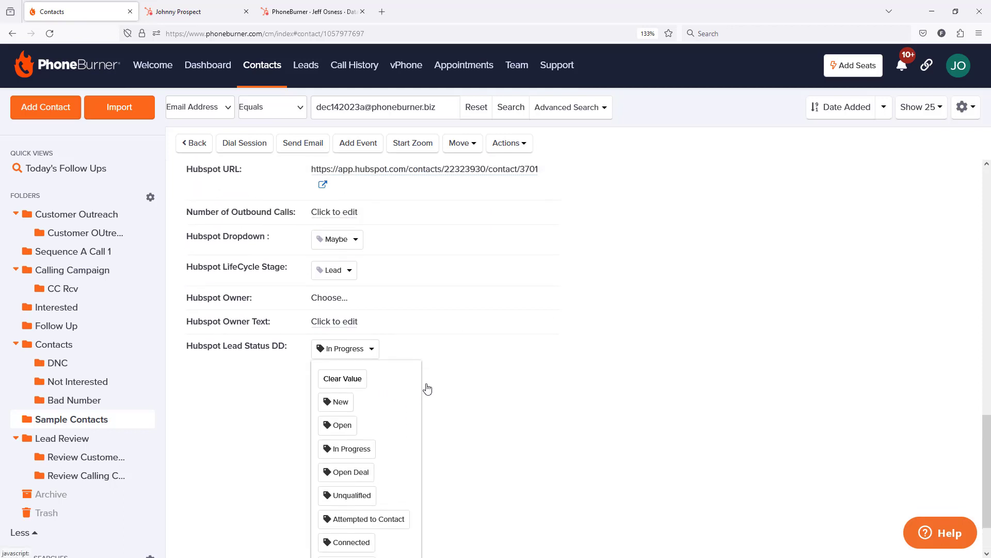
pyautogui.click(509, 376)
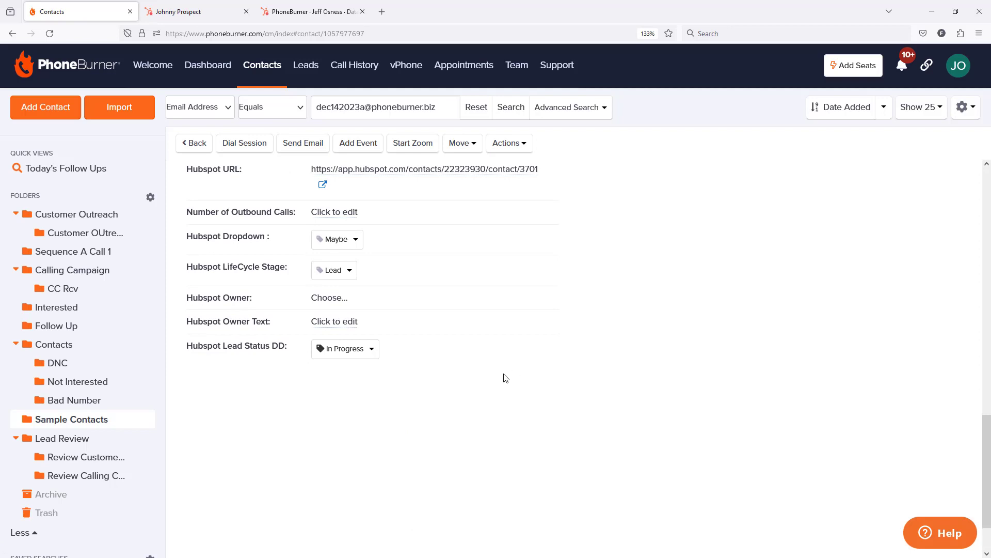
# Open the Custom Fields settings in a new browser tab and open Hubspot Lead Status DD for editing
pyautogui.click(963, 110)
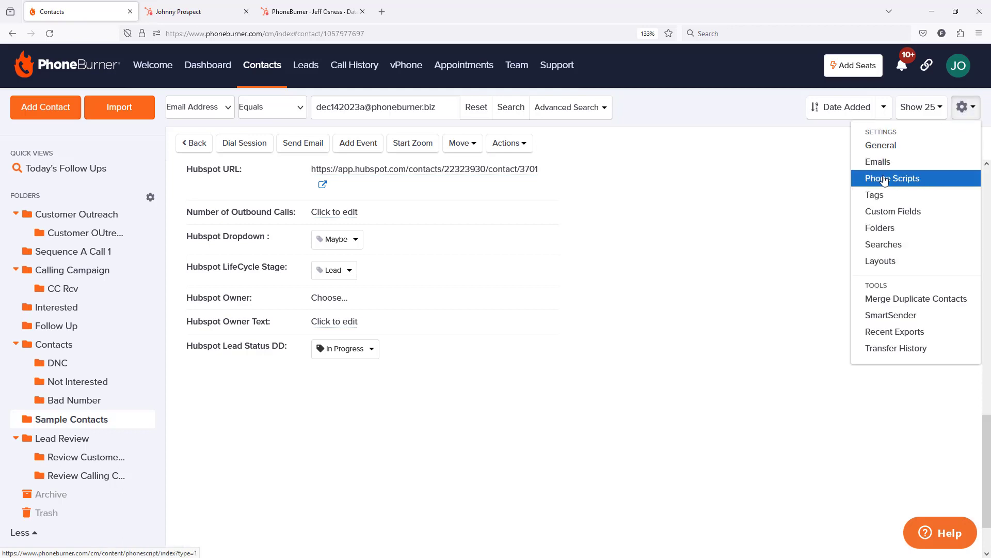
pyautogui.keyDown('ctrl'); pyautogui.click(898, 213); pyautogui.keyUp('ctrl')
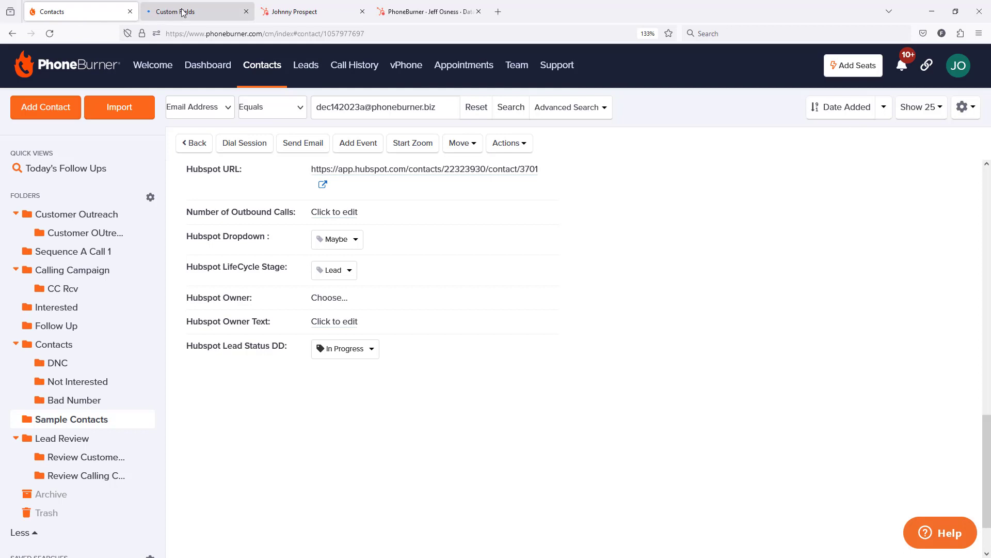
pyautogui.click(181, 12)
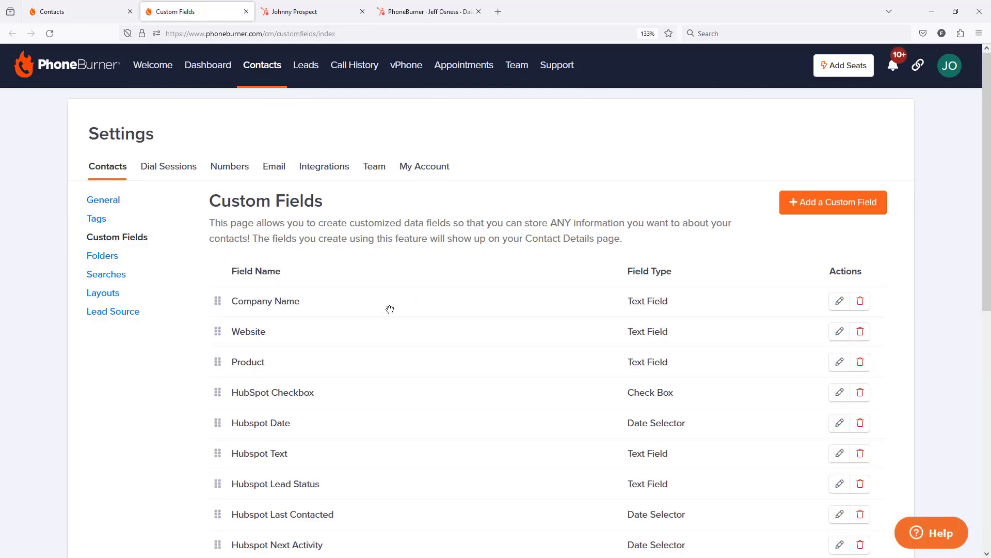
pyautogui.scroll(-6, 390, 309)
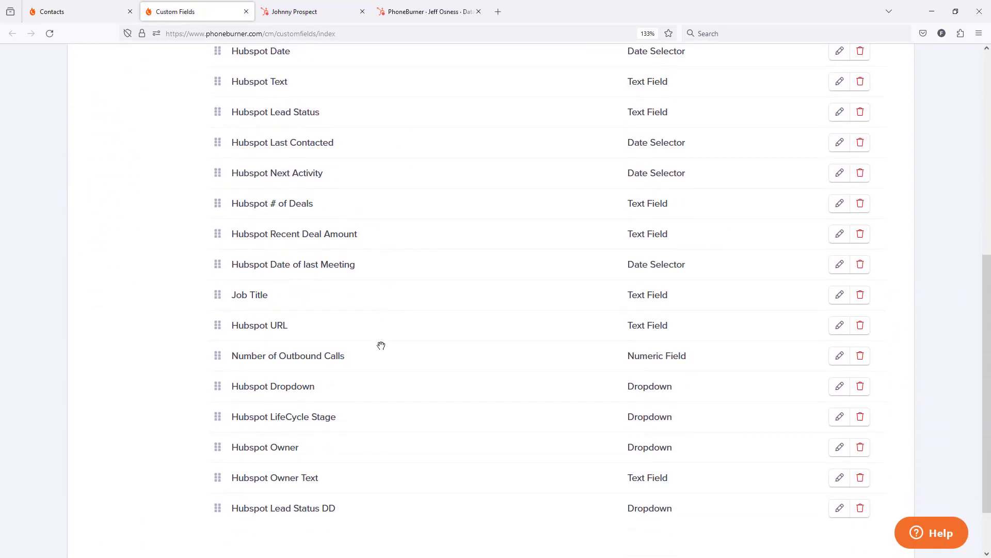
pyautogui.scroll(-1, 262, 445)
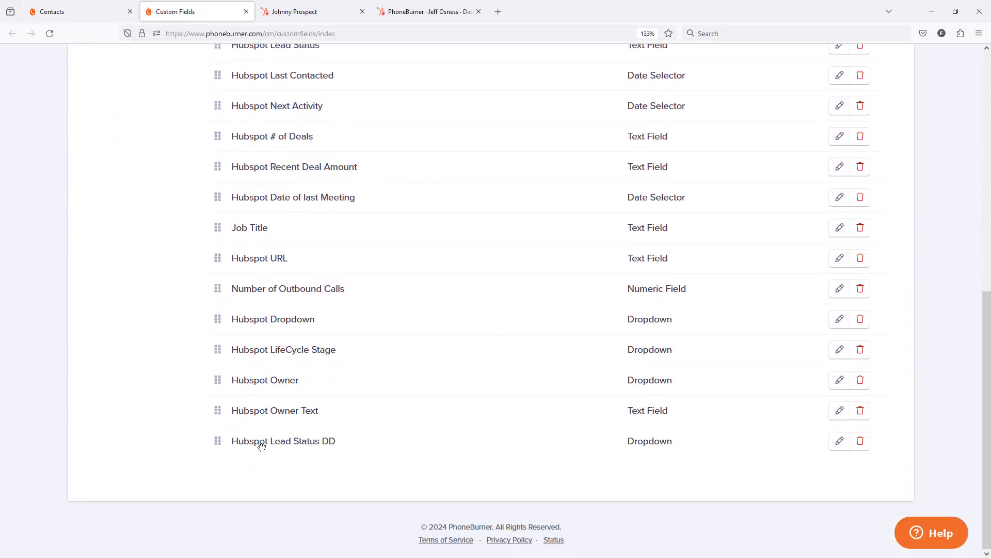
pyautogui.click(838, 441)
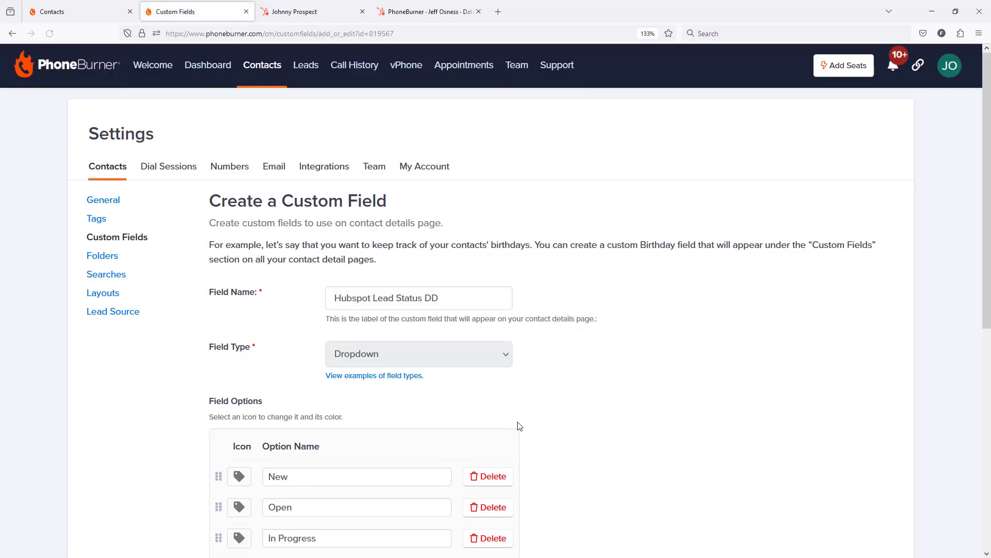
# Add the option "Waiting on Decission Maker" to the dropdown field, copy its name, and save the field
pyautogui.scroll(-6, 465, 408)
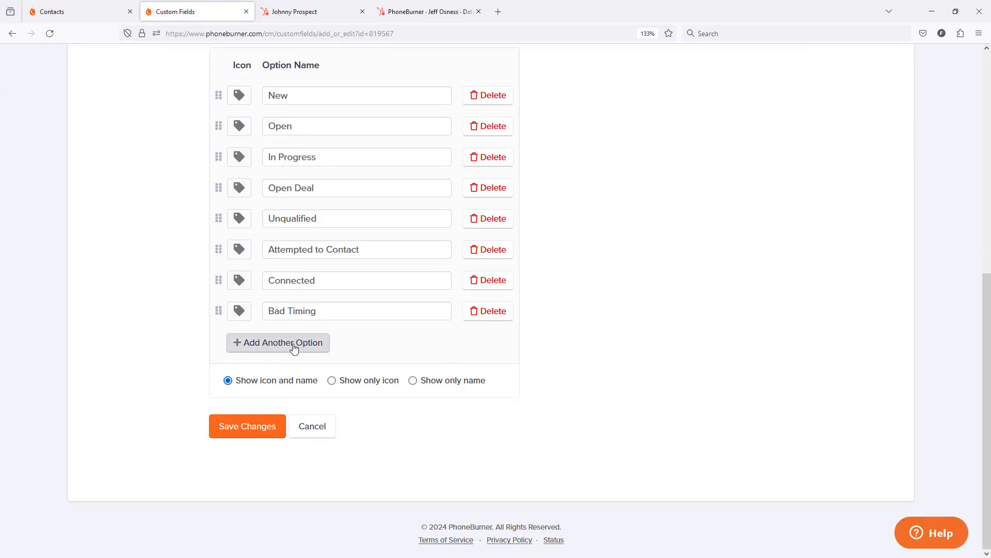
pyautogui.click(294, 349)
pyautogui.write('Waiting on Decission Maker')
pyautogui.moveTo(387, 342); pyautogui.dragTo(263, 343)
pyautogui.hotkey('ctrl', 'c')
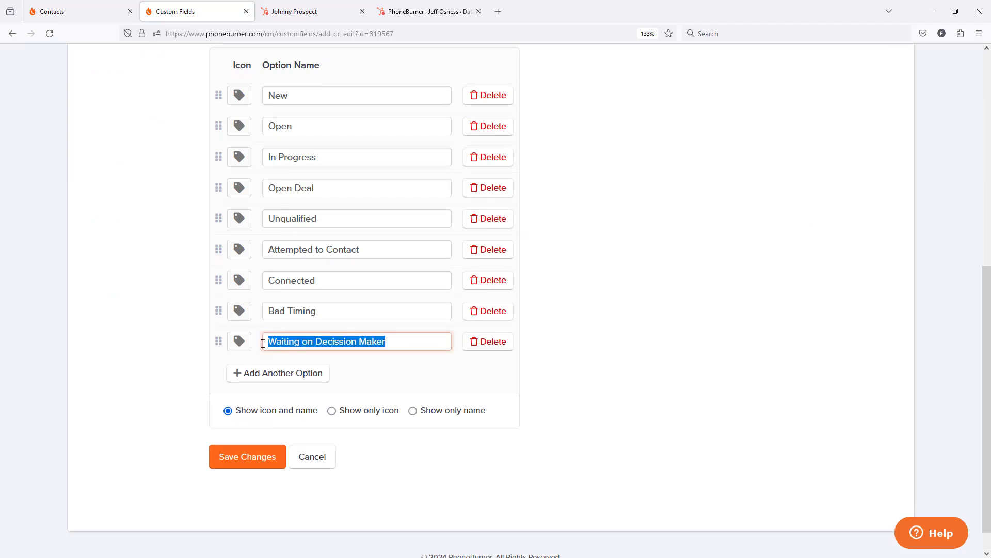
pyautogui.click(239, 457)
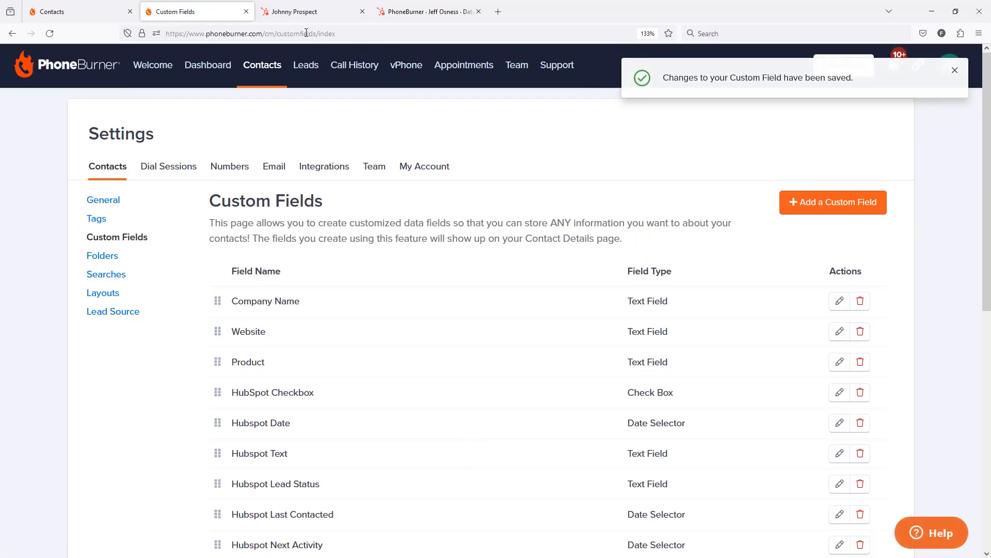
# Switch to HubSpot, open its property settings in a new browser tab, search for "lead statu" and open the Lead Status property
pyautogui.click(294, 12)
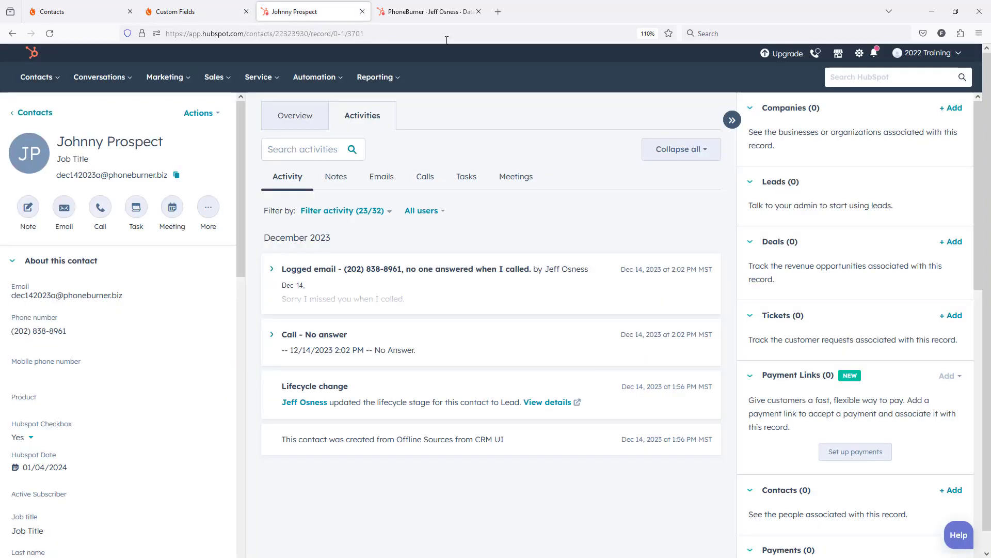
pyautogui.middleClick(859, 53)
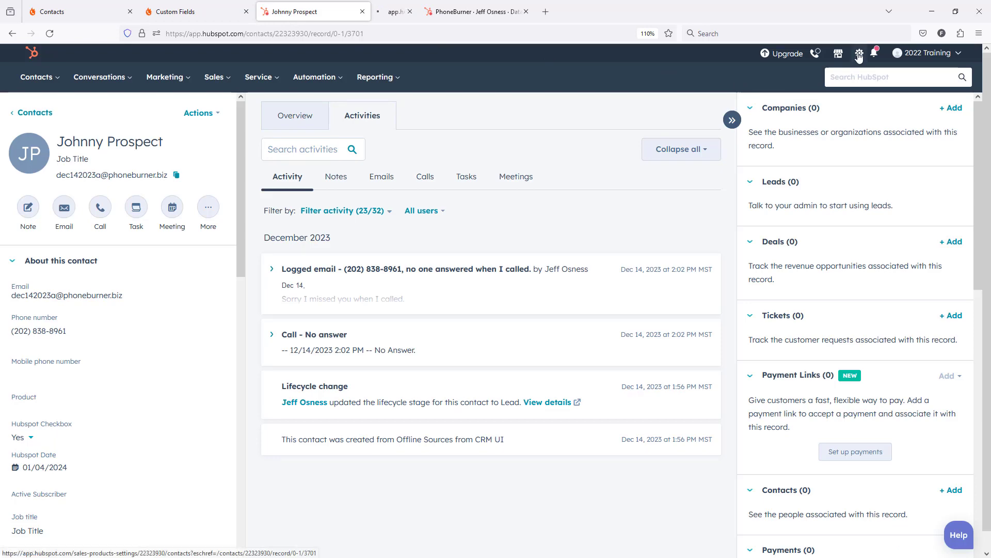
pyautogui.click(402, 11)
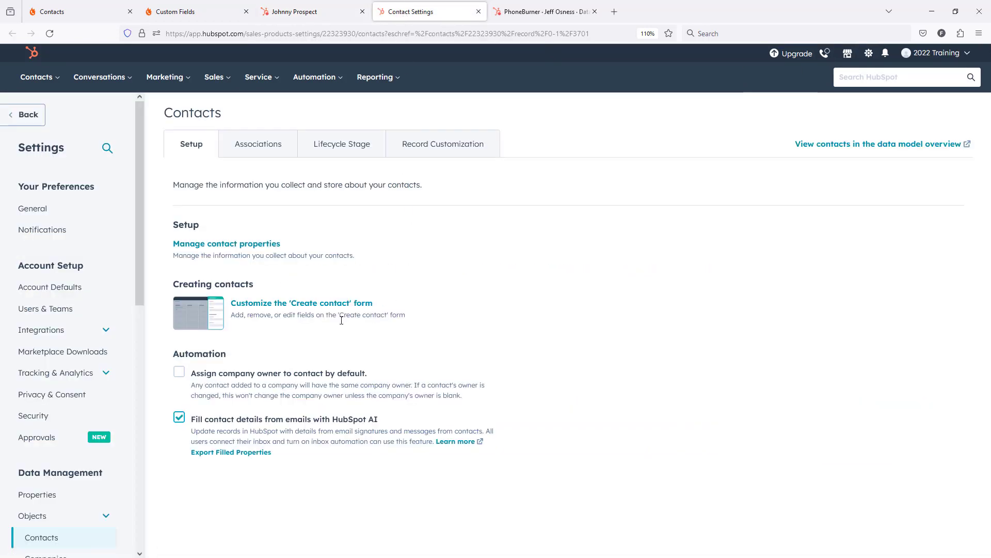
pyautogui.click(42, 499)
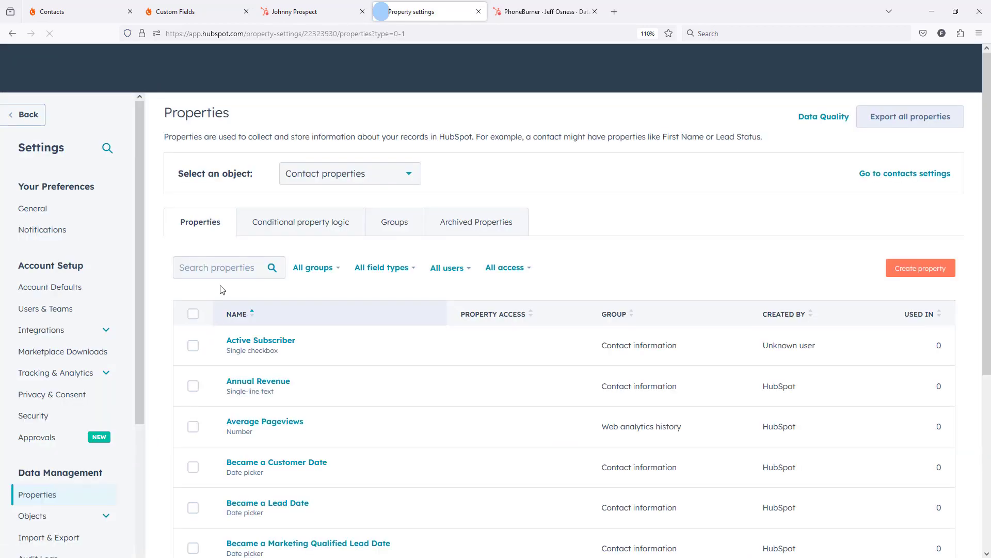
pyautogui.click(222, 268)
pyautogui.write('lead')
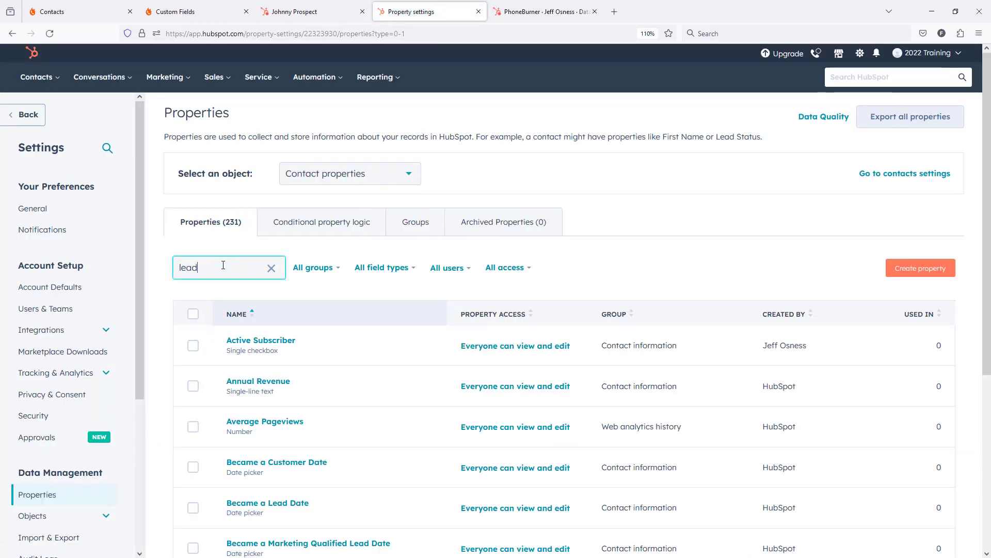
pyautogui.write(' statu')
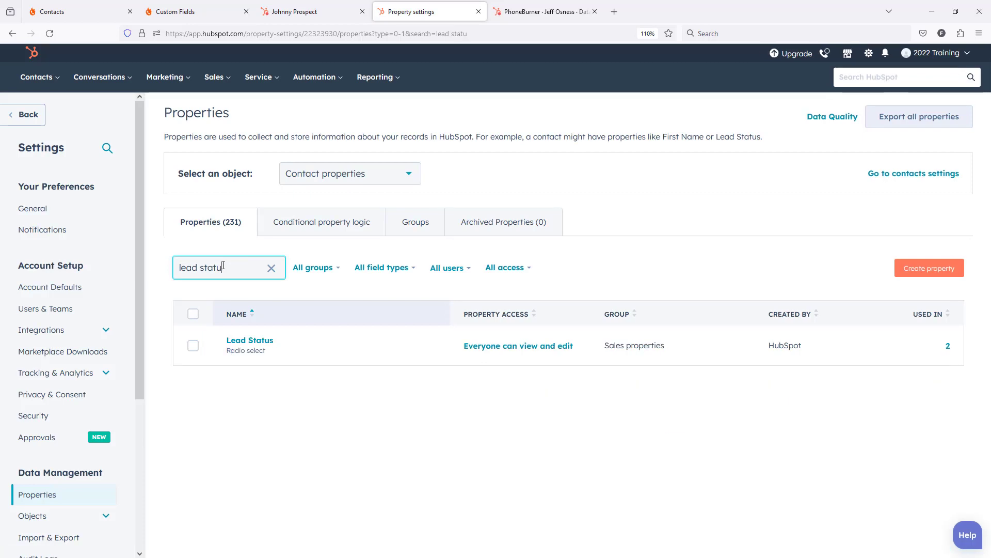
pyautogui.click(250, 341)
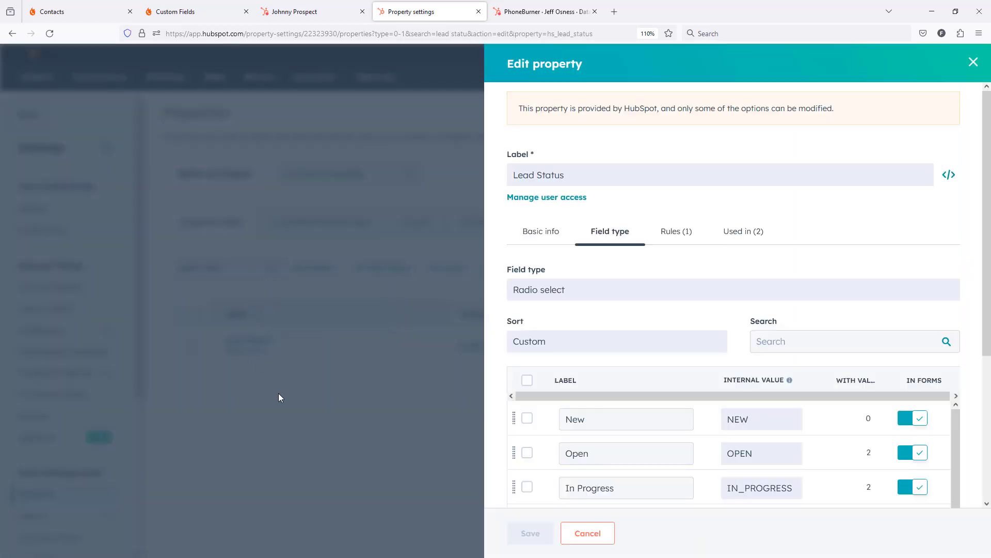
# Add the copied option label "Waiting on Decission Maker" to the Lead Status property and save it
pyautogui.scroll(-4, 740, 317)
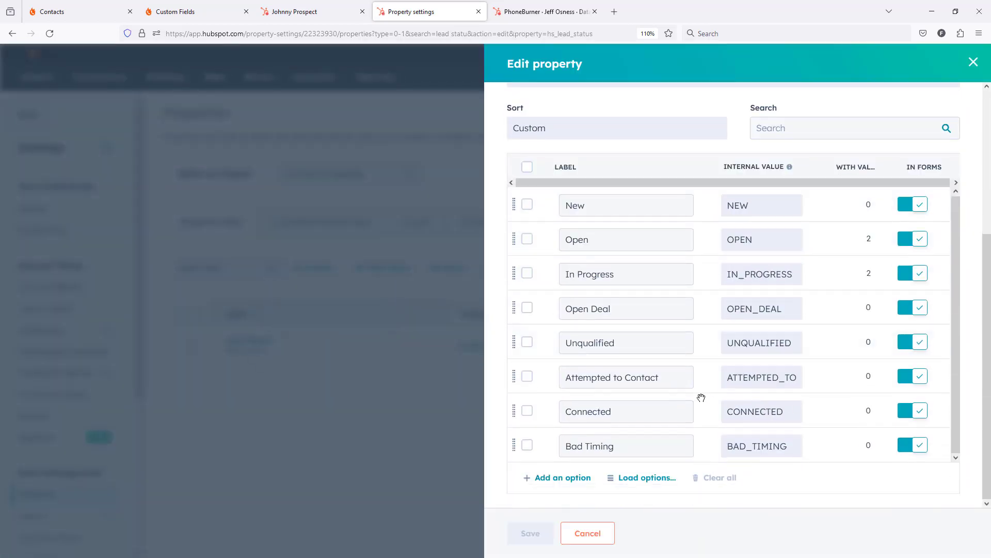
pyautogui.click(589, 478)
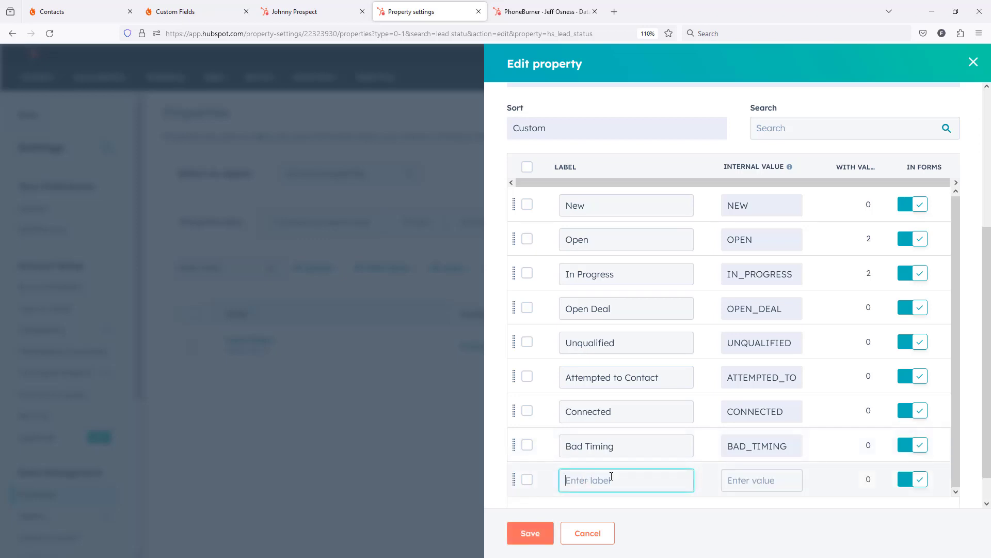
pyautogui.hotkey('ctrl', 'v')
pyautogui.click(648, 526)
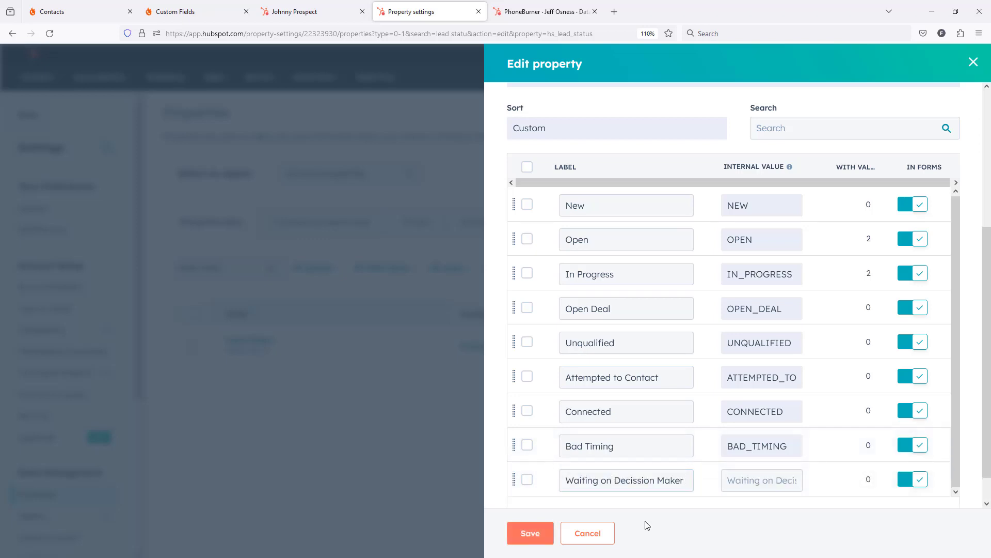
pyautogui.click(531, 534)
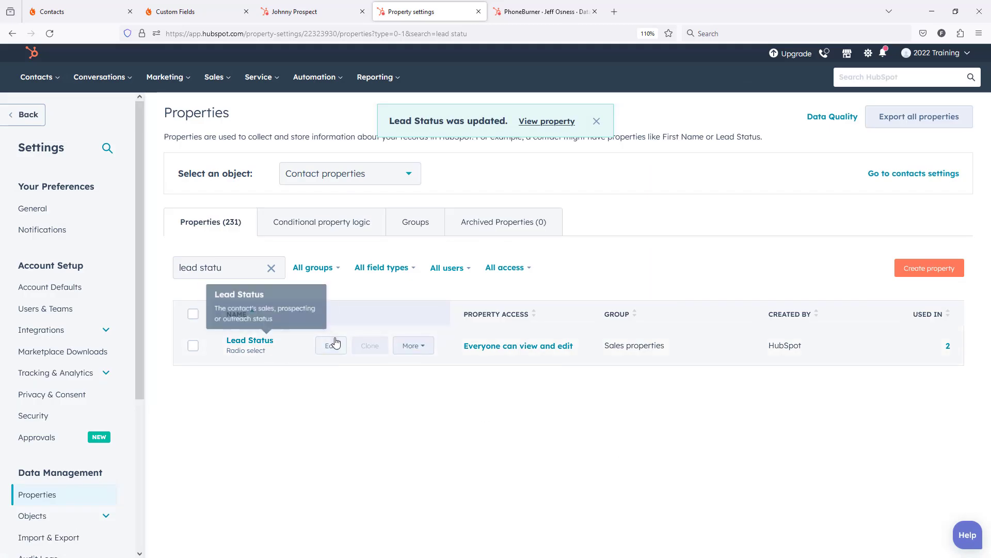
# Reopen the Lead Status property to check the label and internal value of its last option, and cancel the editor
pyautogui.click(335, 344)
pyautogui.scroll(-5, 741, 399)
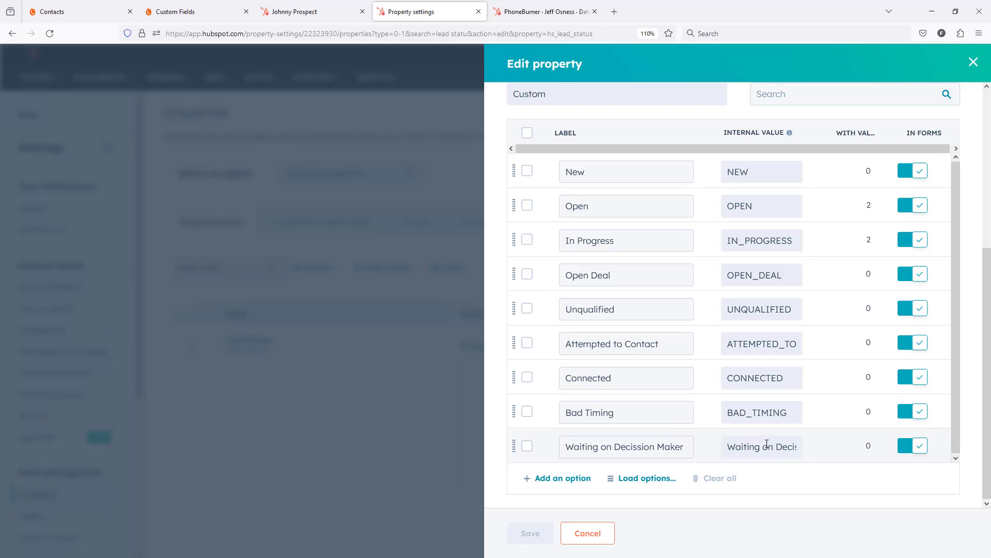
pyautogui.click(584, 533)
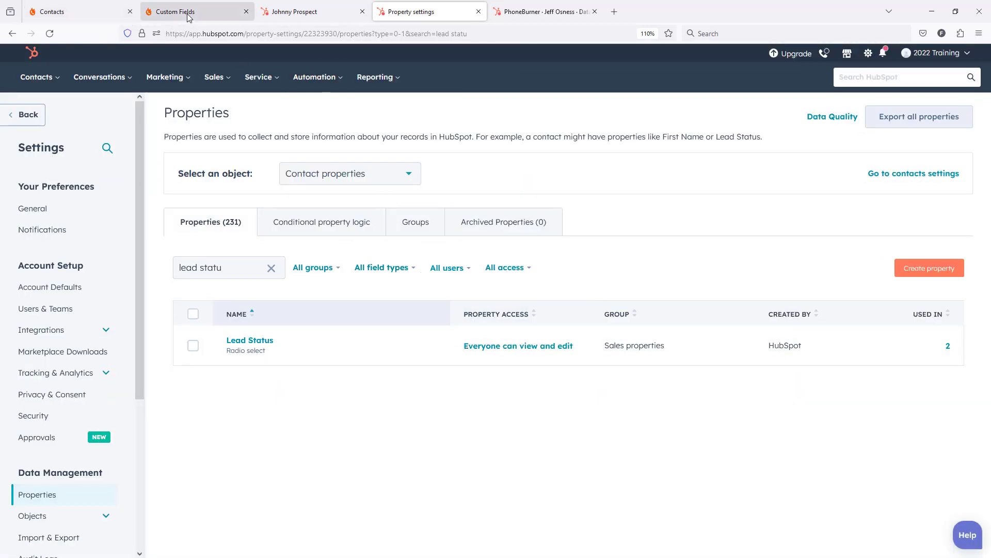
# Return to the contact's HubSpot record, reload it, and check its Lead status value
pyautogui.click(288, 11)
pyautogui.scroll(-4, 164, 385)
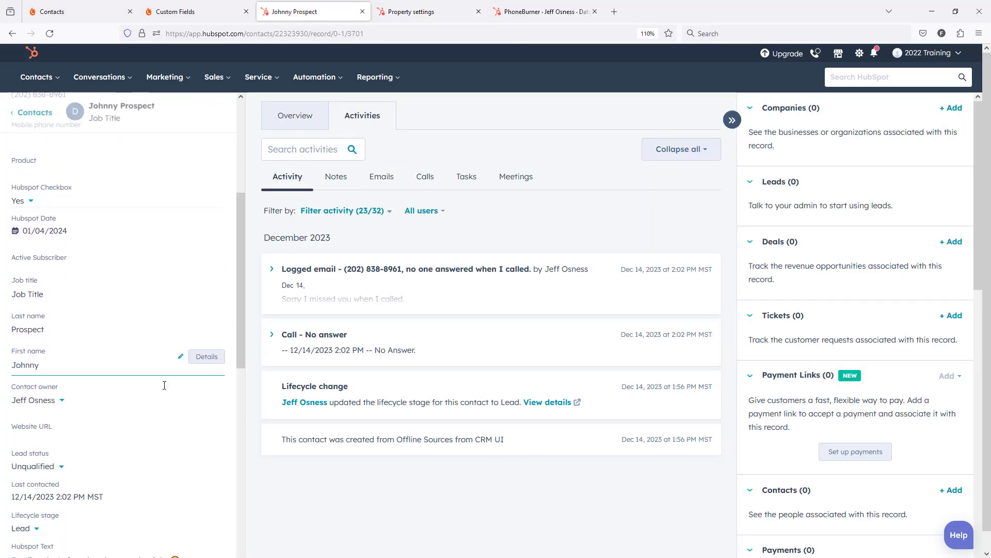
pyautogui.scroll(-2, 165, 385)
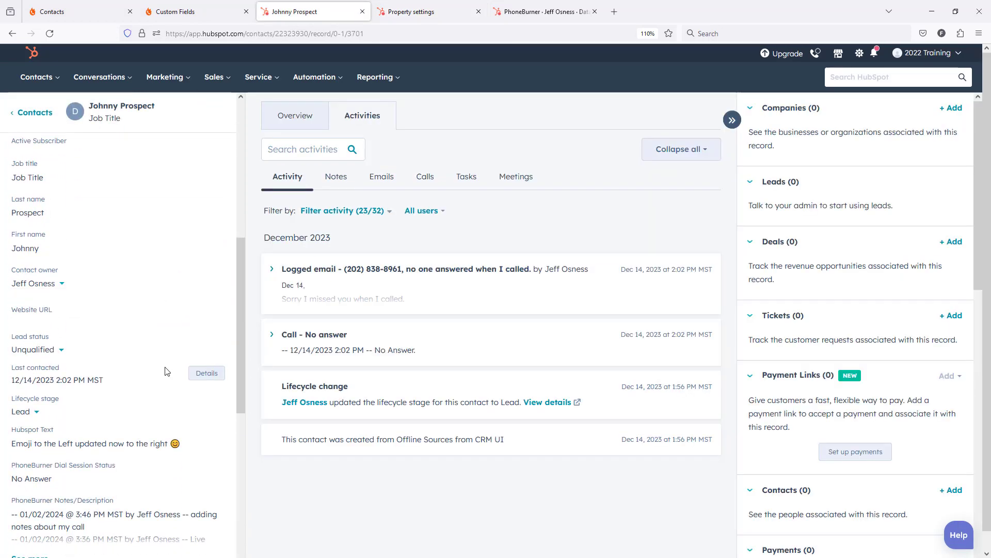
pyautogui.click(48, 35)
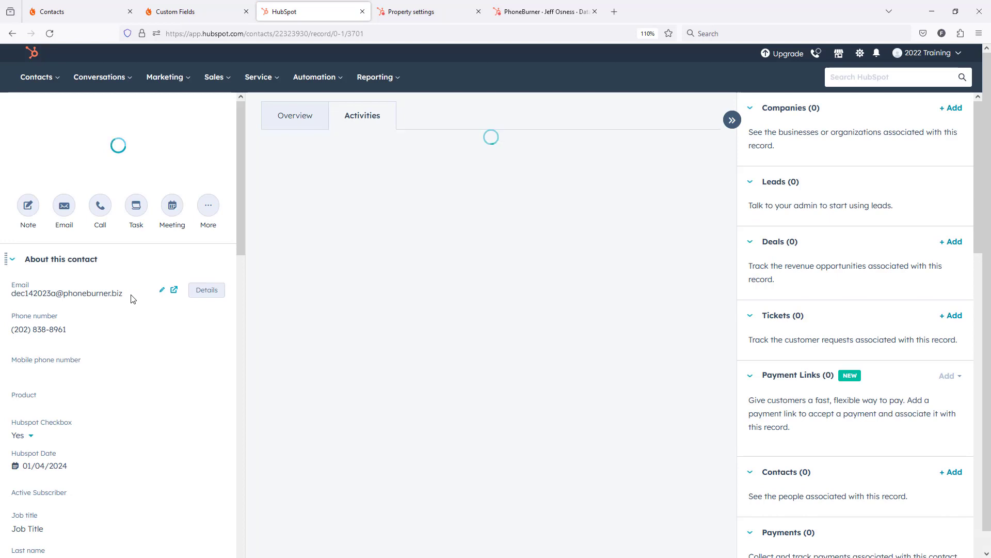
pyautogui.scroll(-10, 132, 298)
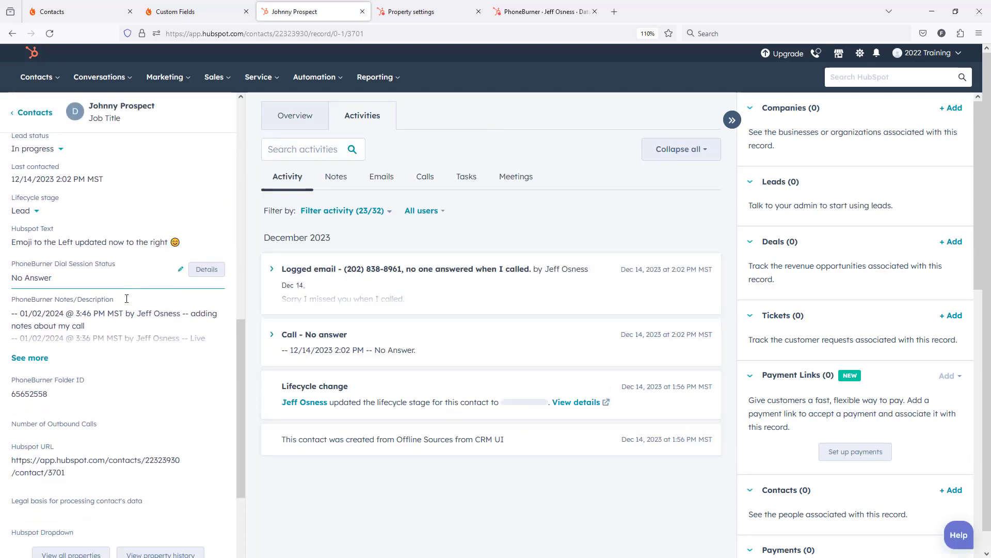
pyautogui.scroll(-4, 127, 298)
pyautogui.scroll(6, 127, 298)
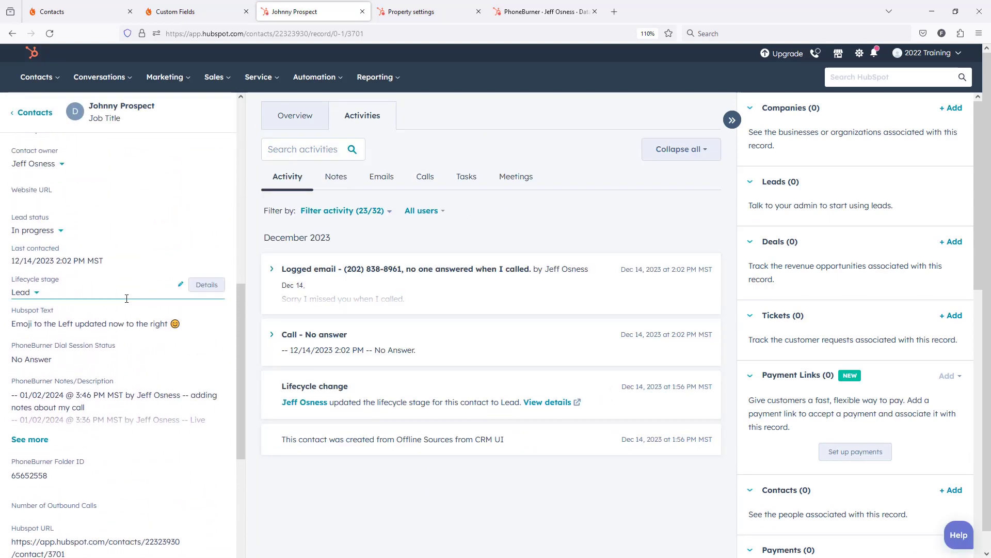
pyautogui.scroll(2, 127, 298)
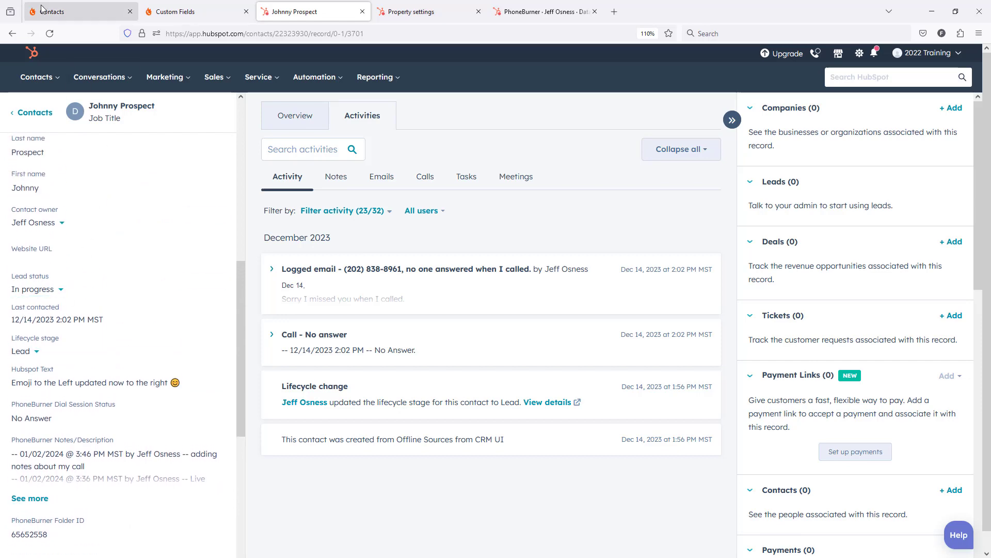
# Switch to the contact's PhoneBurner record, reload it, and check the Hubspot Lead Status DD field
pyautogui.click(57, 12)
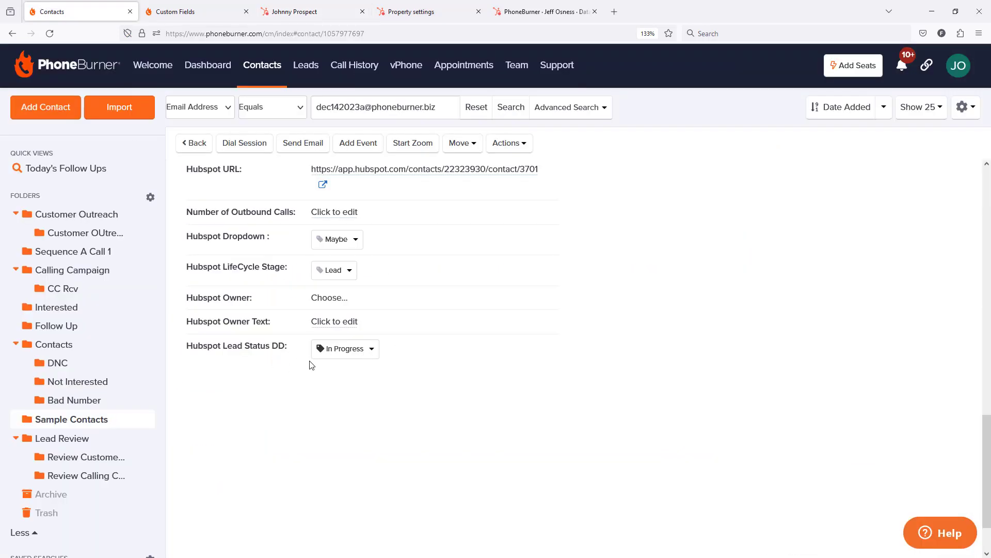
pyautogui.click(50, 33)
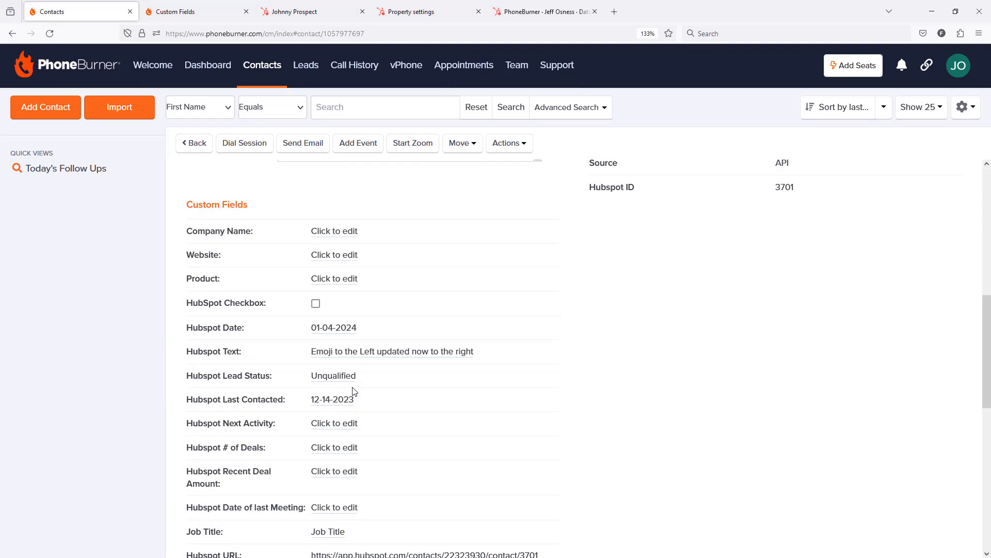
pyautogui.scroll(-15, 354, 392)
pyautogui.scroll(-3, 354, 391)
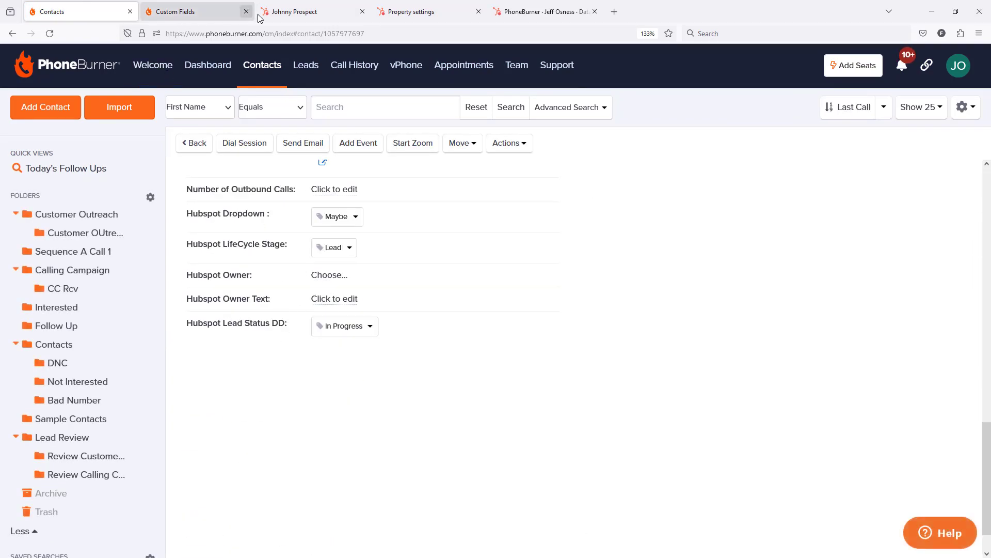
# Back in HubSpot, set the contact's Lead status to "Waiting on Decission Maker" and save the change
pyautogui.click(292, 15)
pyautogui.scroll(-2, 129, 439)
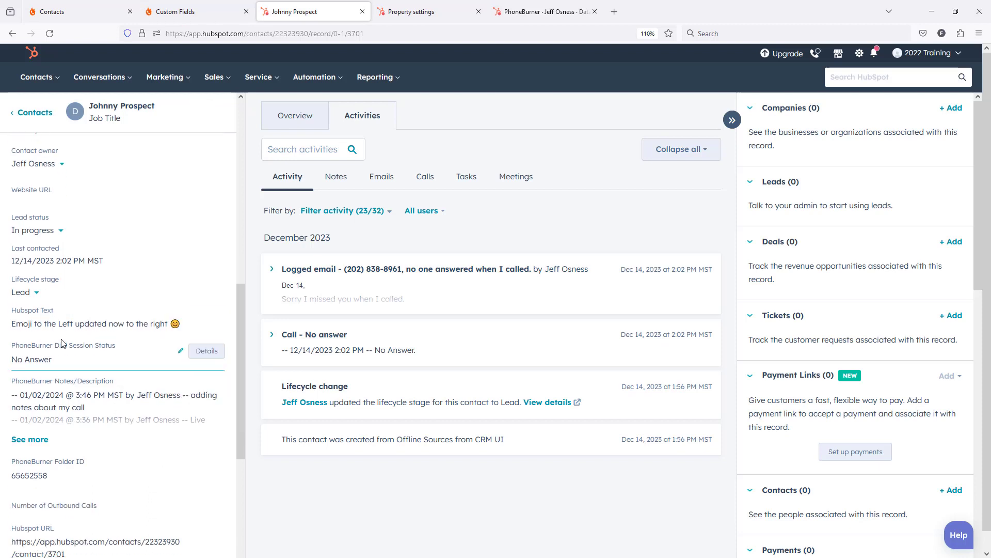
pyautogui.scroll(2, 62, 338)
pyautogui.click(56, 288)
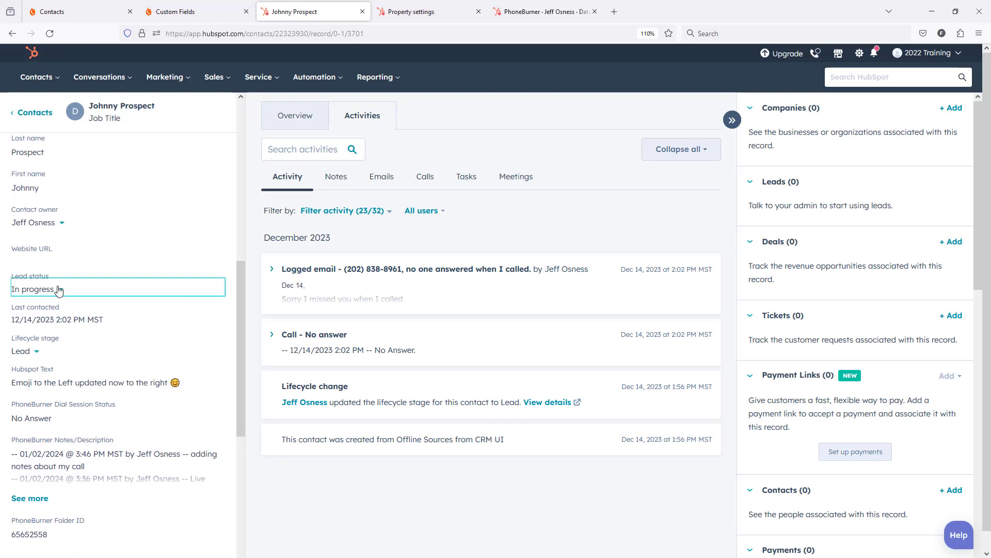
pyautogui.scroll(-2, 115, 369)
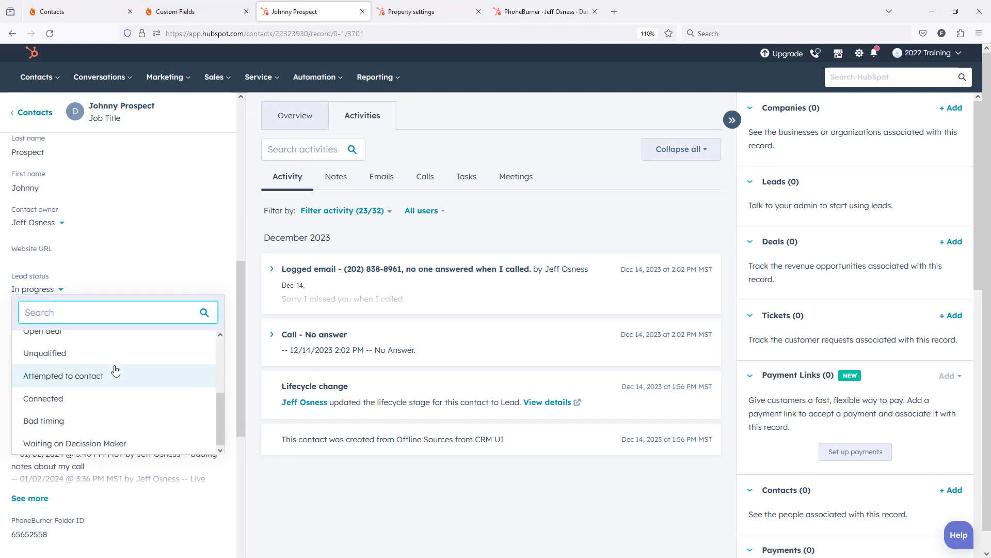
pyautogui.click(83, 445)
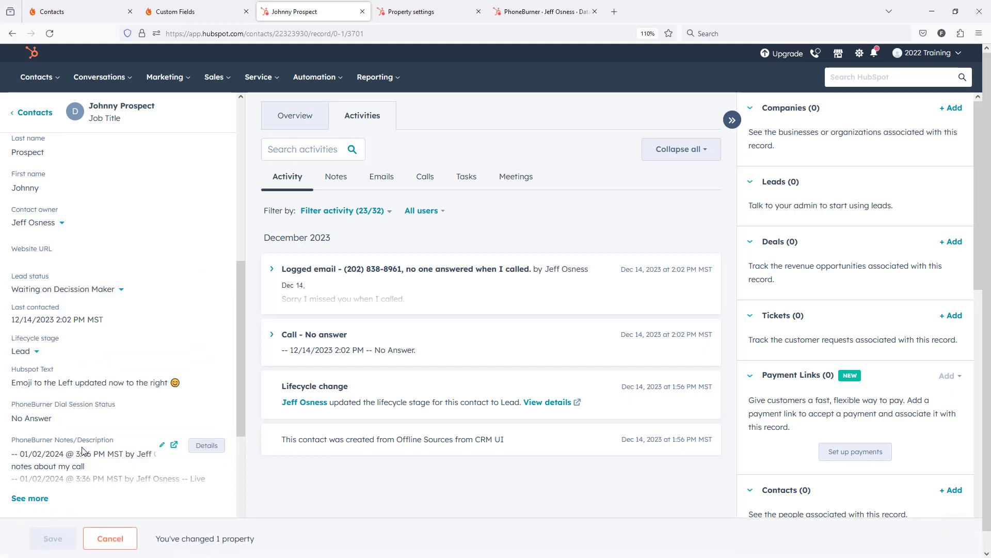
pyautogui.click(53, 538)
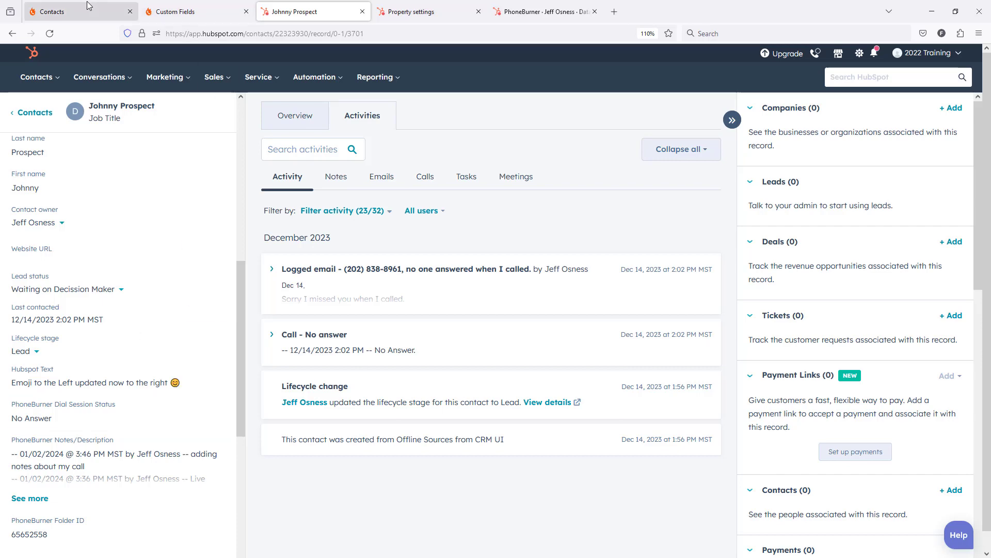
# Reload the contact in PhoneBurner and compare its Hubspot Lead Status DD field with the Lead status in HubSpot
pyautogui.click(72, 11)
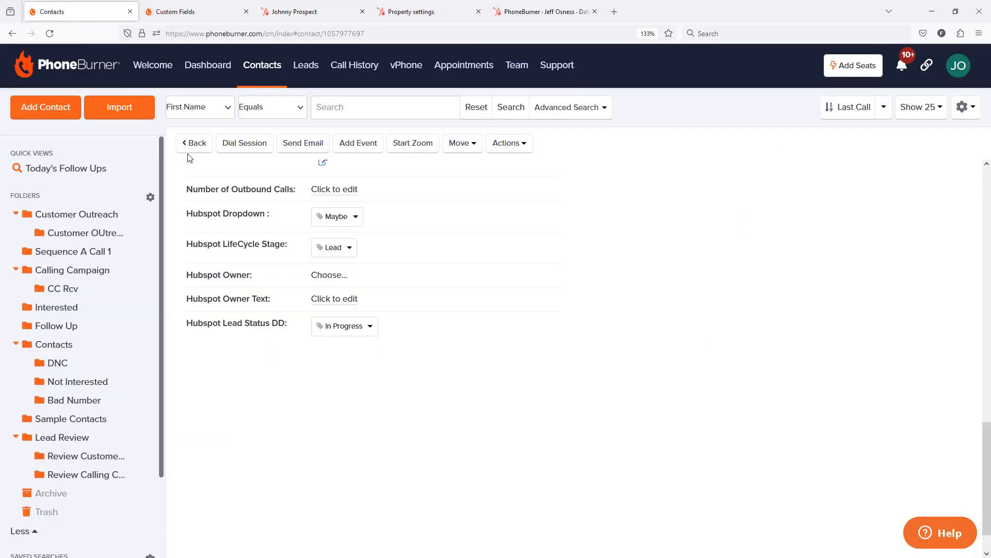
pyautogui.click(50, 33)
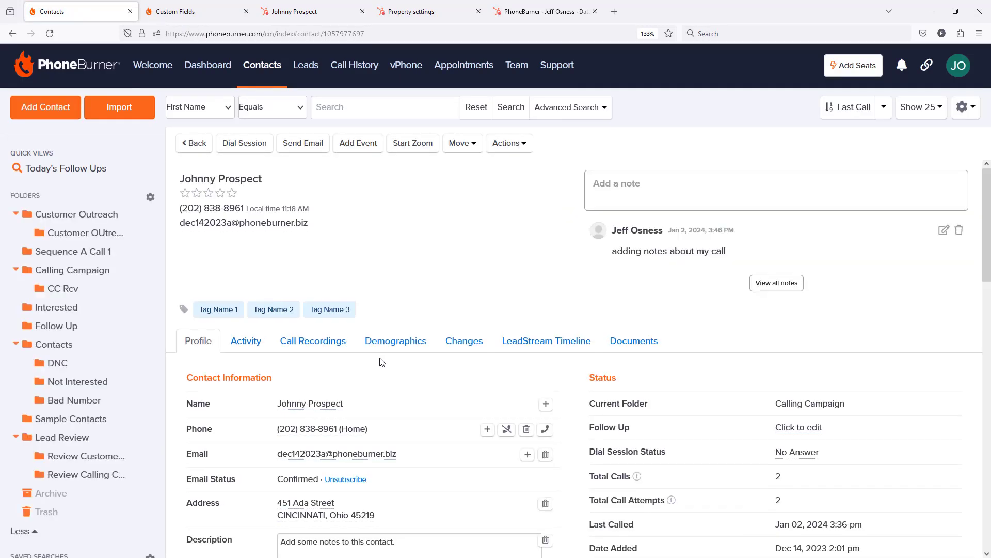
pyautogui.scroll(-12, 382, 363)
pyautogui.scroll(-1, 381, 362)
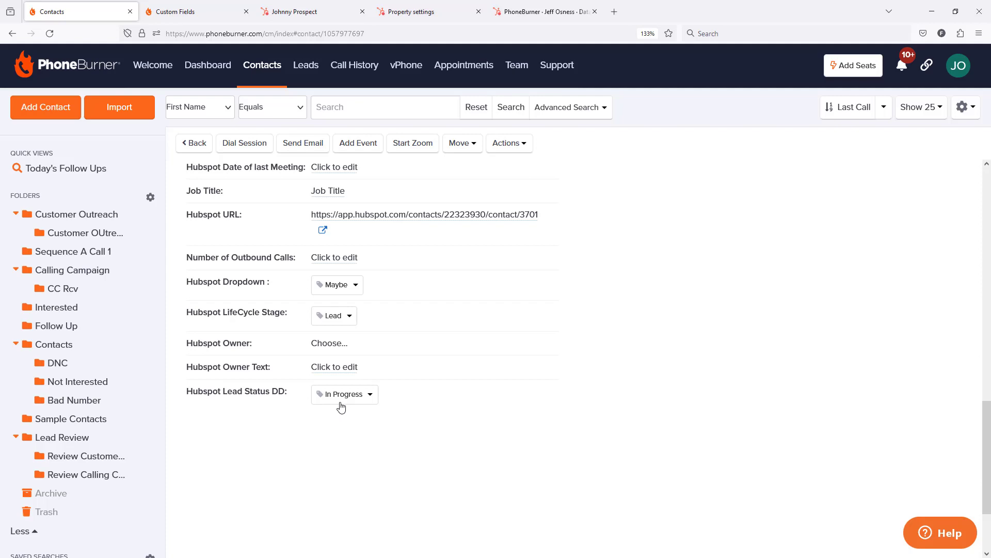
pyautogui.click(315, 11)
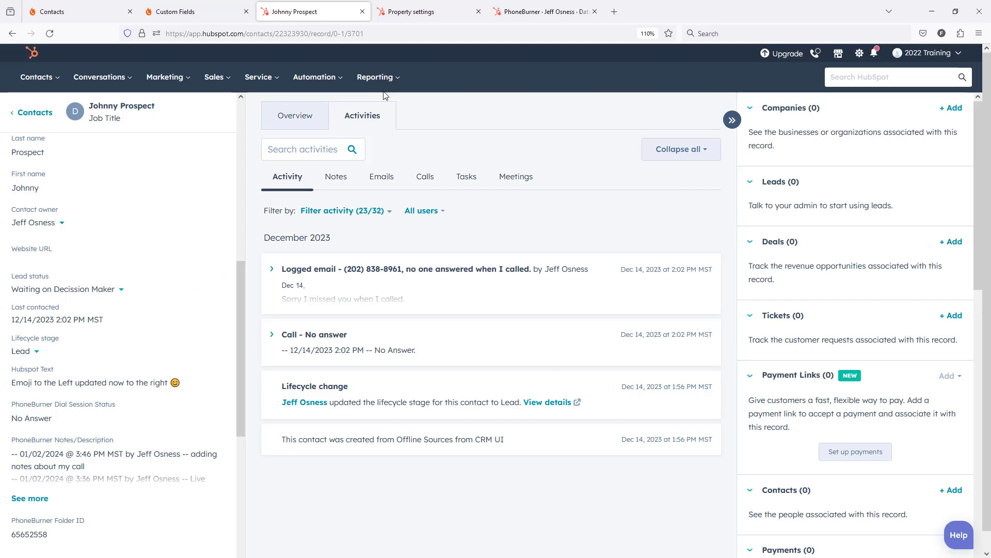
# Open the PhoneBurner Contact sync configuration in HubSpot, go through to its Review stage unchanged, and save and sync it again
pyautogui.click(524, 15)
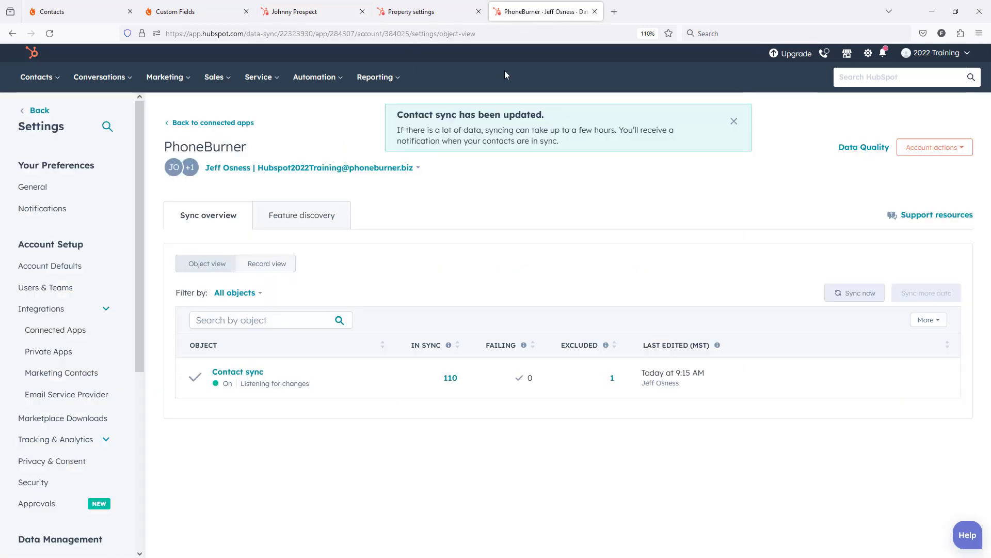
pyautogui.moveTo(344, 369)
pyautogui.click(317, 383)
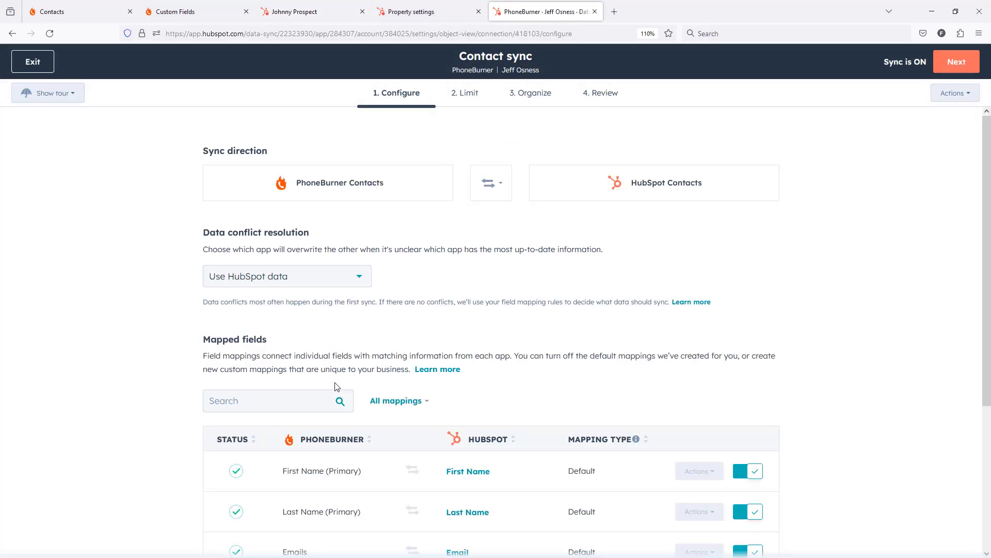
pyautogui.click(963, 62)
pyautogui.click(965, 62)
pyautogui.click(963, 62)
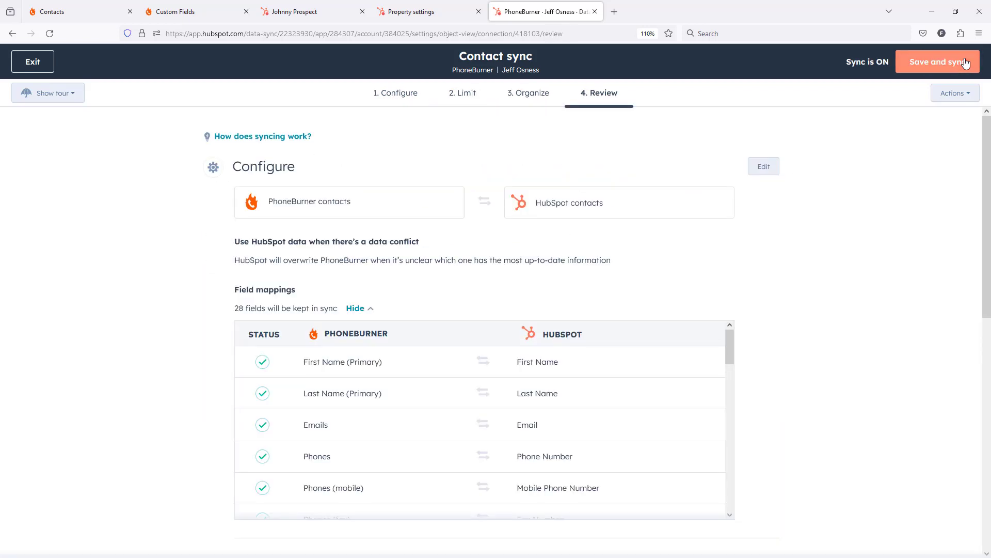
pyautogui.click(936, 72)
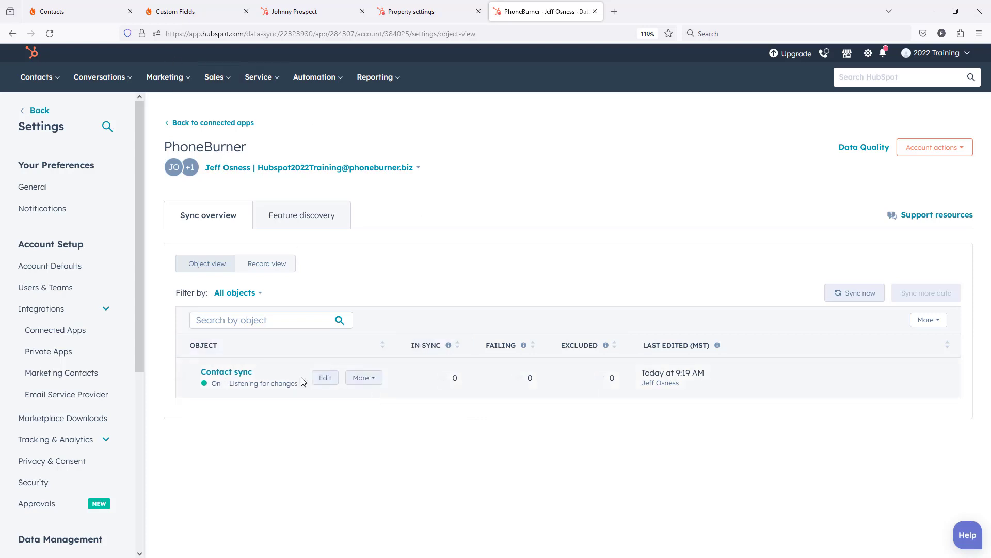
# Return to the PhoneBurner contact, reload the record, and recheck its Hubspot Lead Status DD value
pyautogui.click(72, 14)
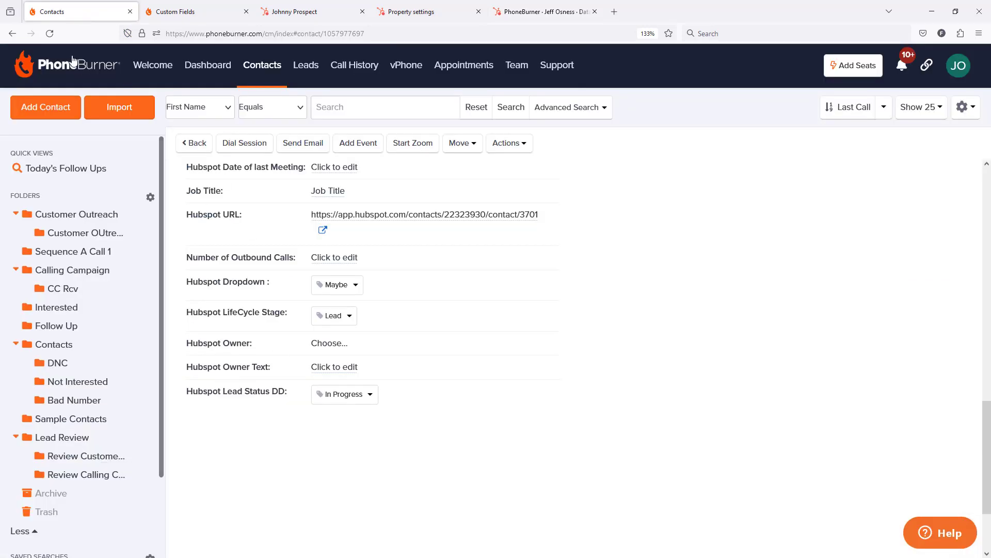
pyautogui.click(51, 33)
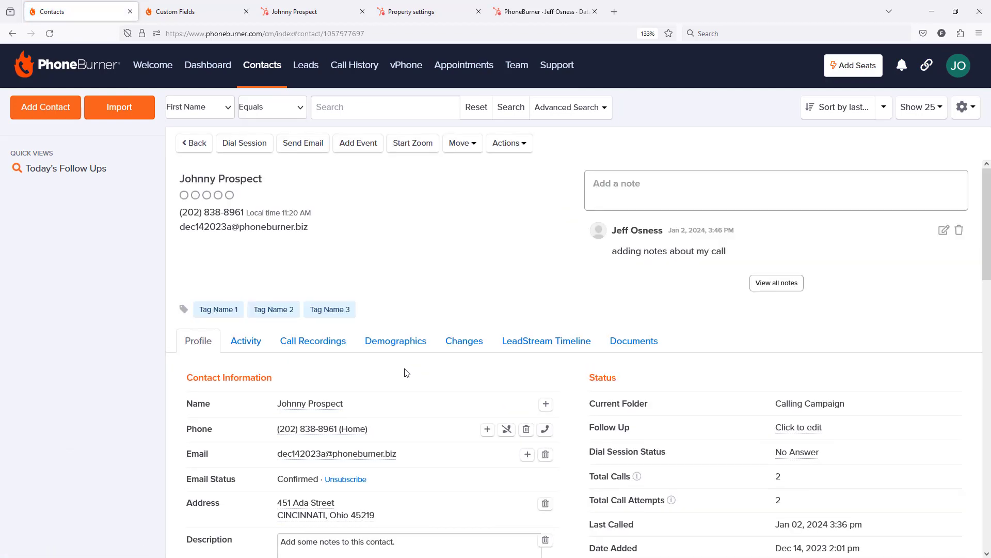
pyautogui.scroll(-15, 407, 373)
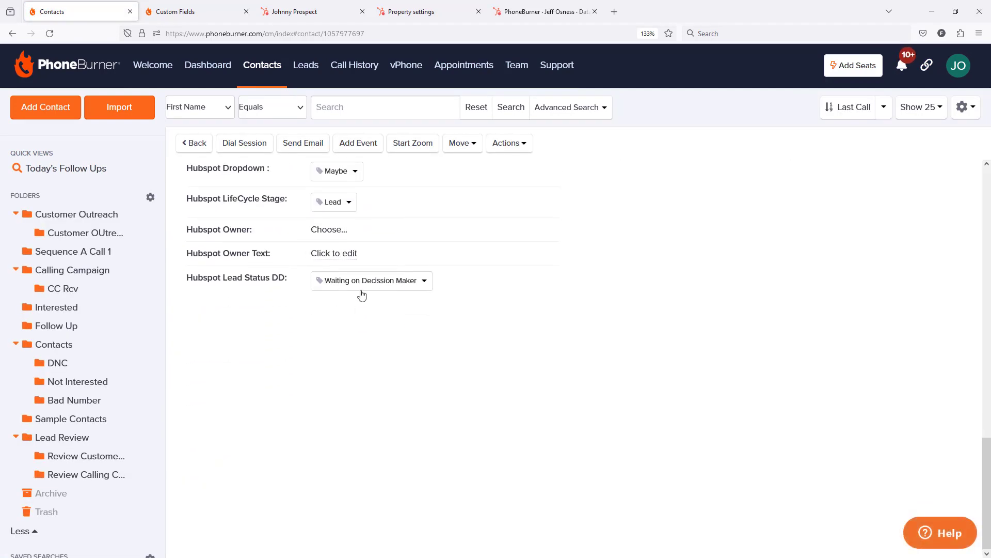